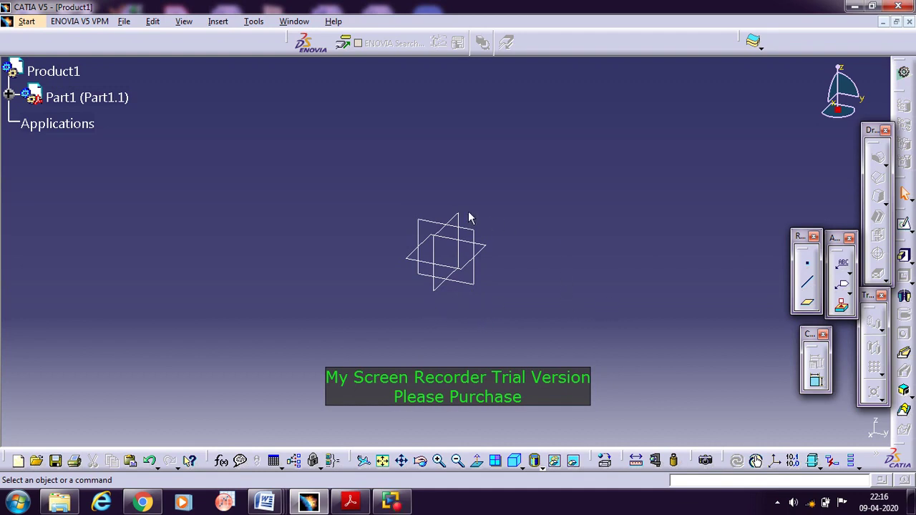
- Start a sketch on the zx plane and check the distance piece's dimensions in the IC engine connecting Rod drawing in Word
{"action": "left_click", "coordinate": [905, 226]}
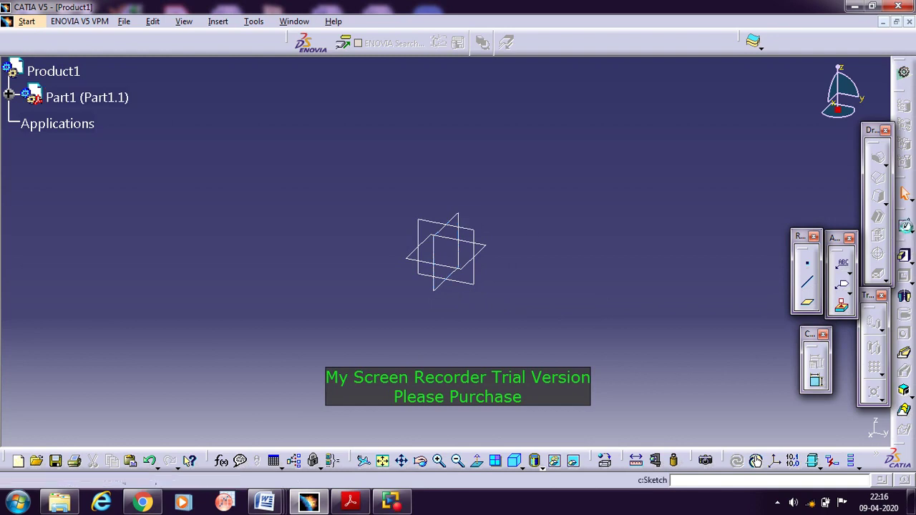
{"action": "left_click", "coordinate": [443, 288]}
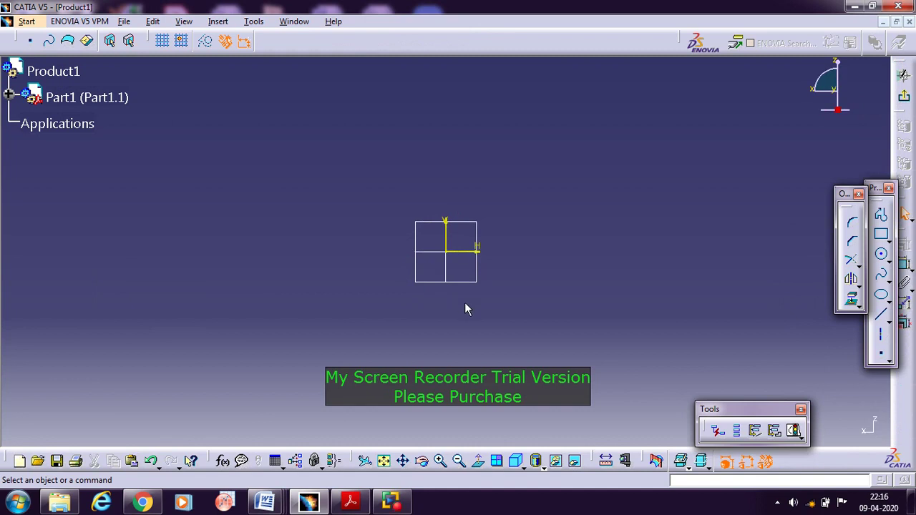
{"action": "mouse_move", "coordinate": [265, 503]}
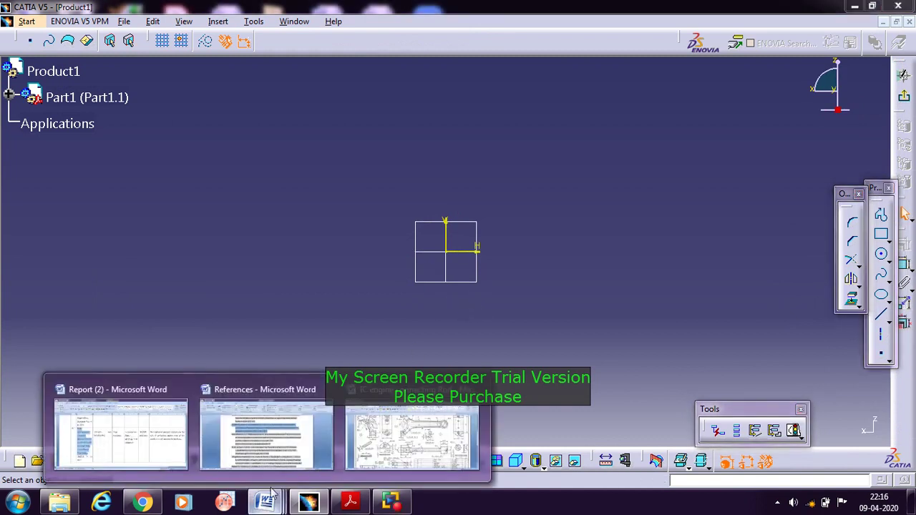
{"action": "left_click", "coordinate": [425, 433]}
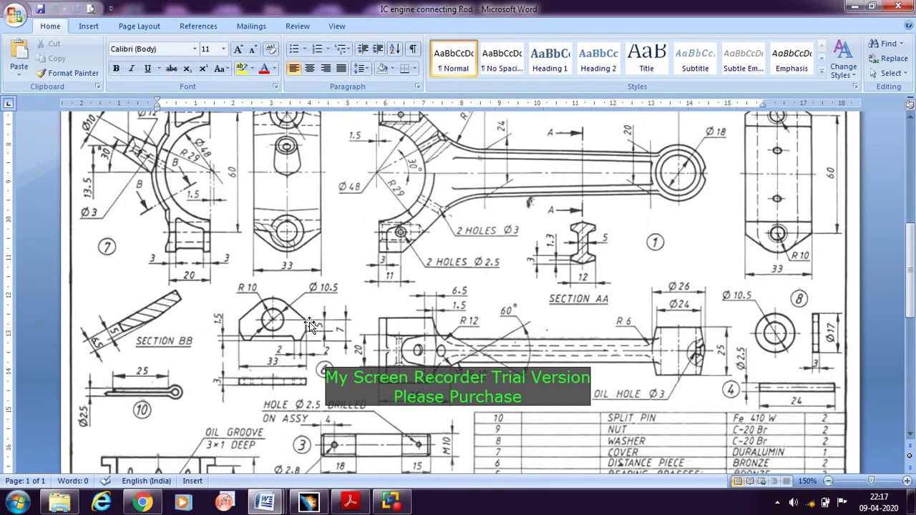
{"action": "left_click", "coordinate": [307, 505]}
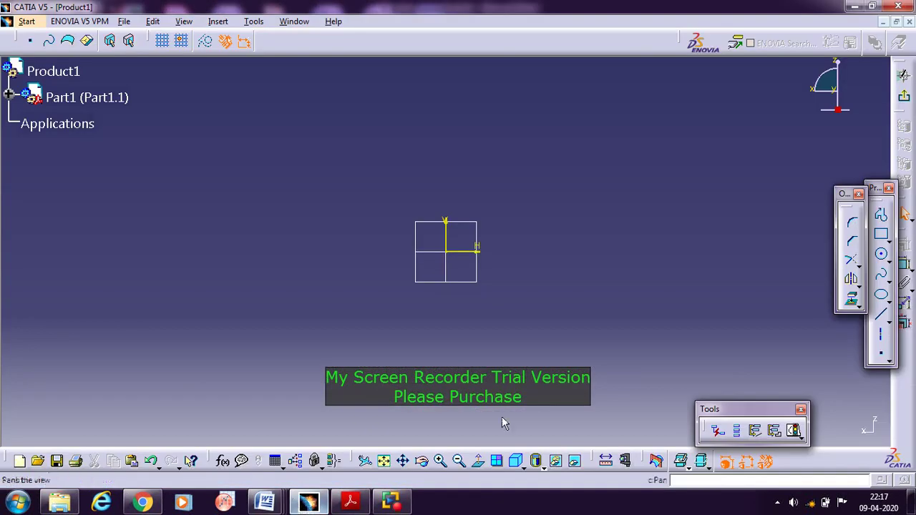
- Sketch an open profile from the vertical axis: horizontal line, slant down to the horizontal axis, line along it, slant up, vertical line about 31 mm long
{"action": "left_click", "coordinate": [883, 217]}
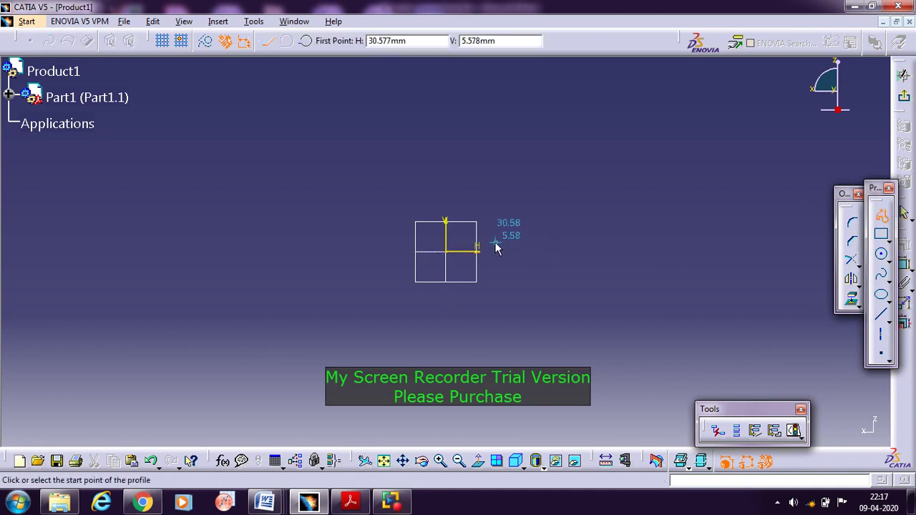
{"action": "left_click", "coordinate": [453, 247]}
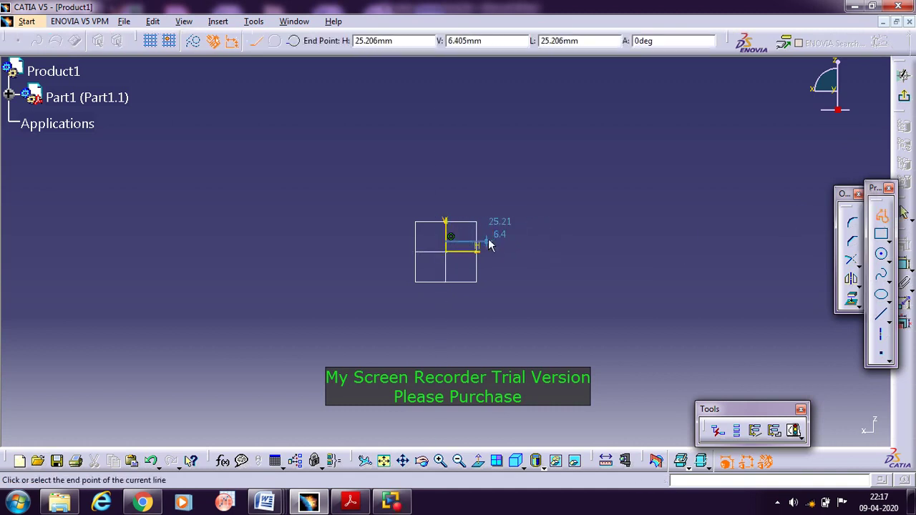
{"action": "left_click", "coordinate": [495, 252]}
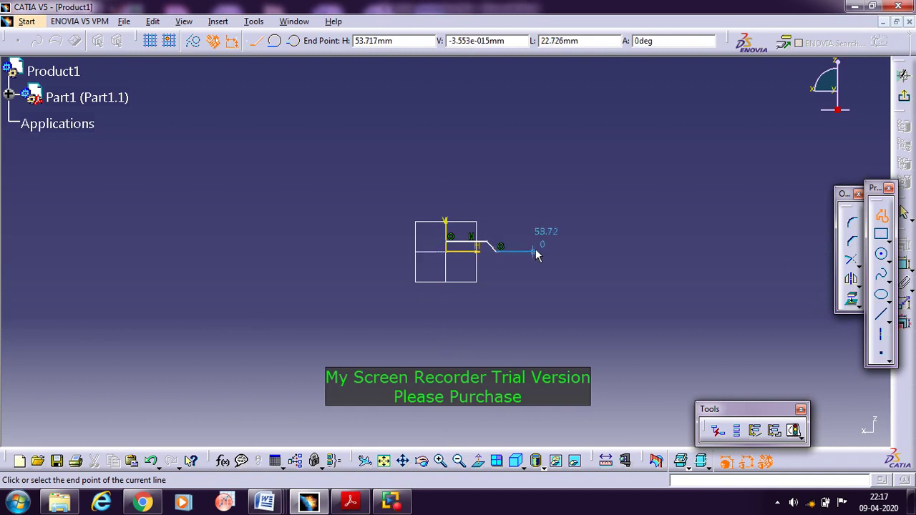
{"action": "left_click", "coordinate": [525, 252]}
{"action": "left_click", "coordinate": [542, 233]}
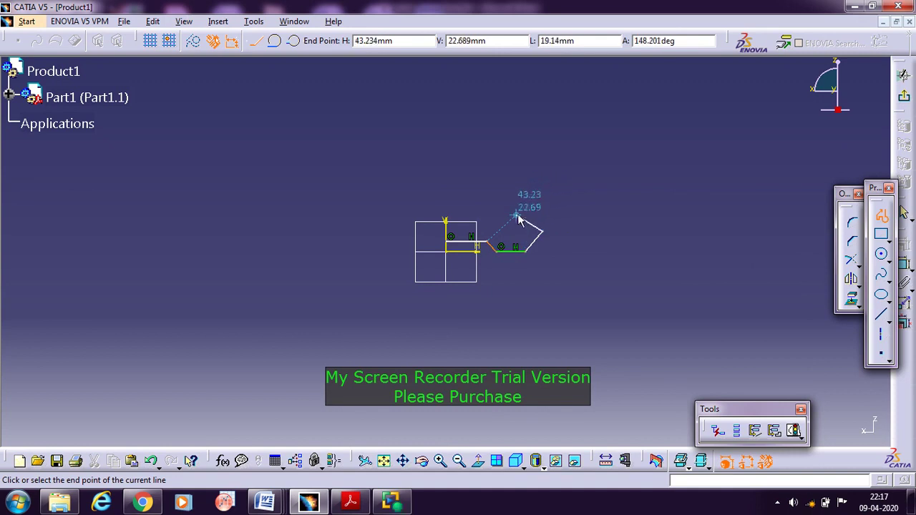
{"action": "left_click", "coordinate": [542, 184]}
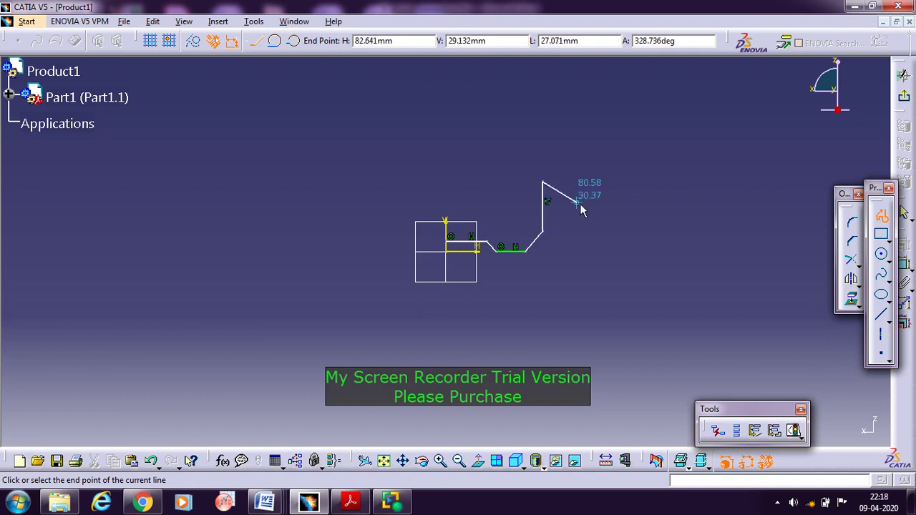
{"action": "key", "text": "Escape"}
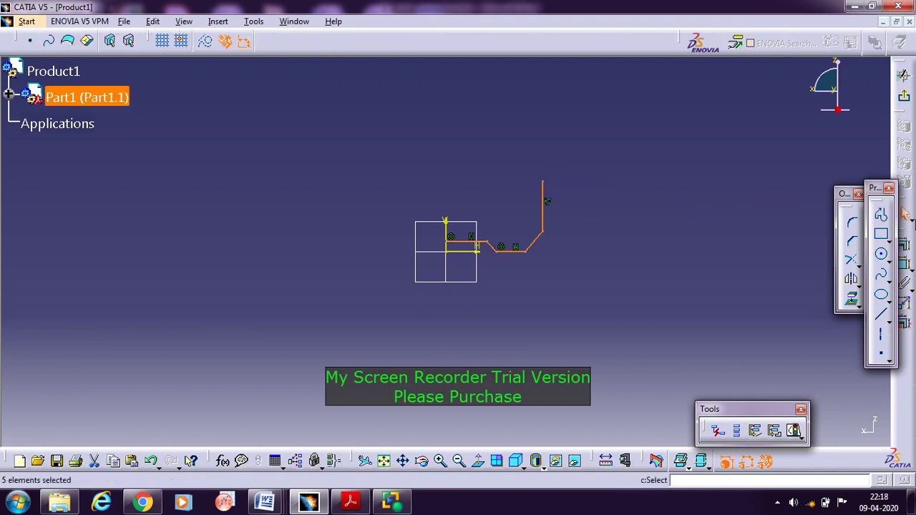
{"action": "left_click", "coordinate": [631, 265]}
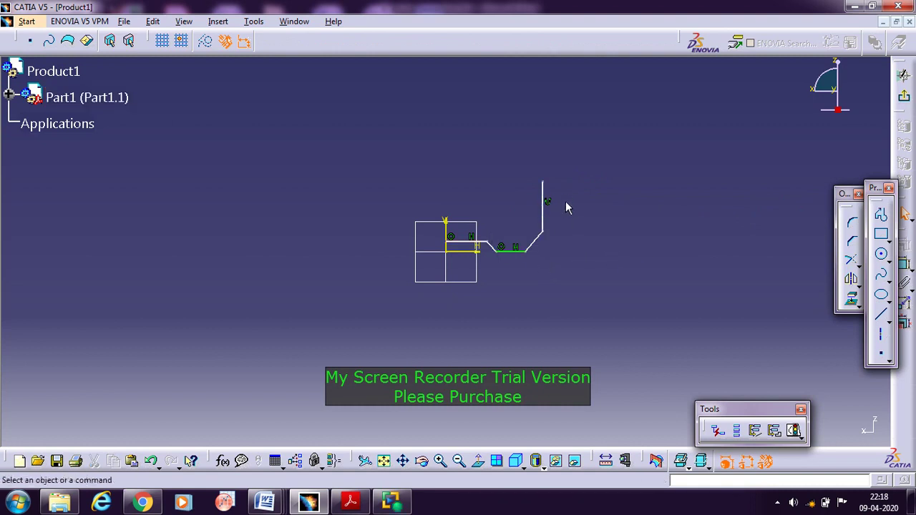
- Dimension the heights of the first horizontal line and both ends of the vertical line from the horizontal axis
{"action": "left_click", "coordinate": [904, 268]}
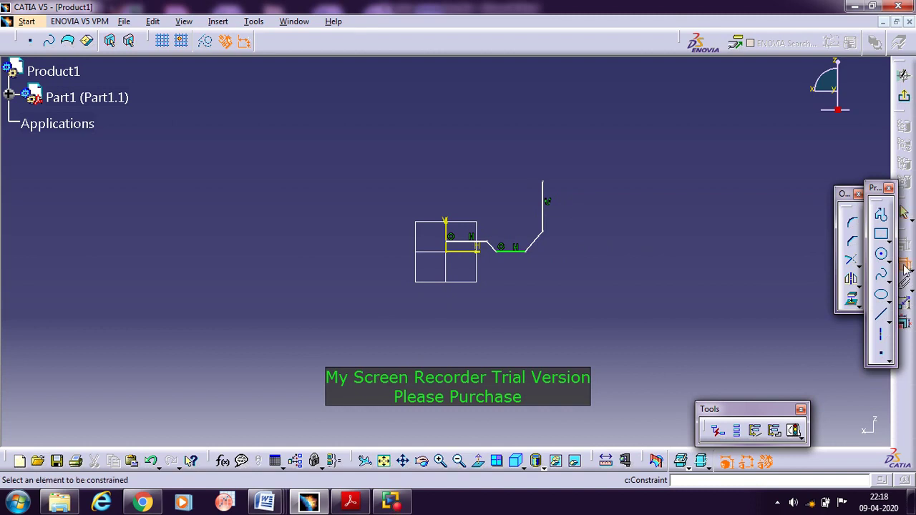
{"action": "left_click", "coordinate": [464, 249]}
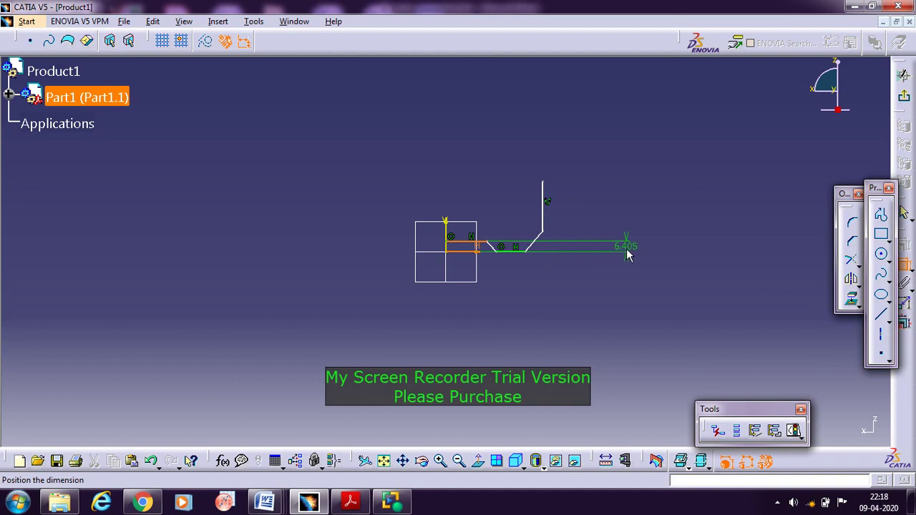
{"action": "left_click", "coordinate": [627, 250]}
{"action": "left_click", "coordinate": [465, 249]}
{"action": "left_click", "coordinate": [544, 234]}
{"action": "left_click", "coordinate": [668, 245]}
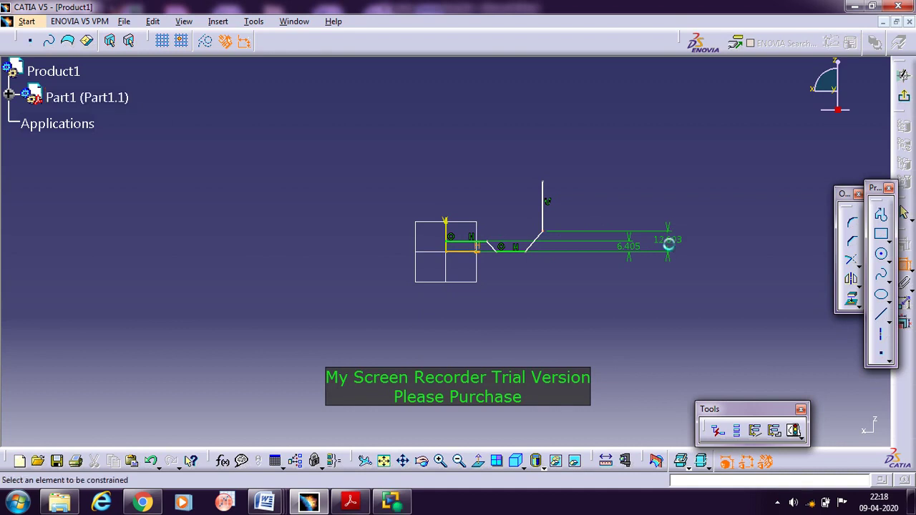
{"action": "left_click", "coordinate": [463, 250]}
{"action": "left_click", "coordinate": [544, 184]}
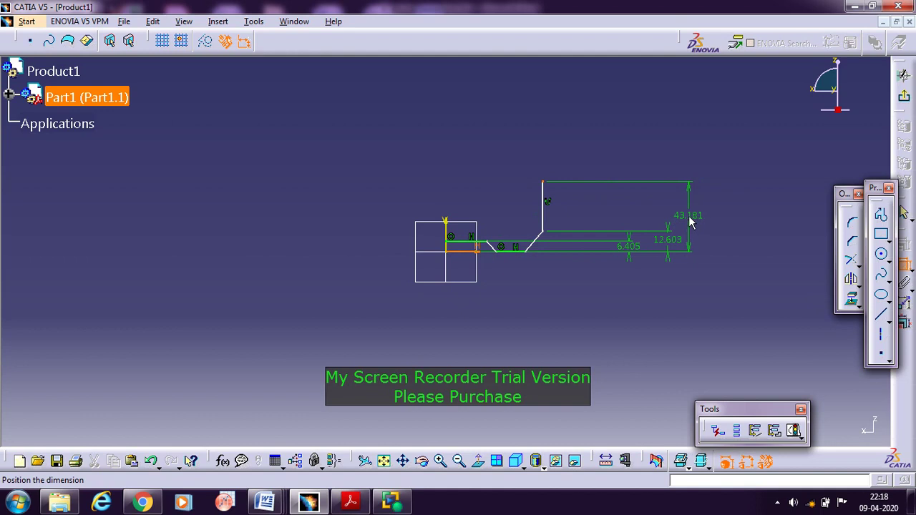
{"action": "left_click", "coordinate": [689, 218]}
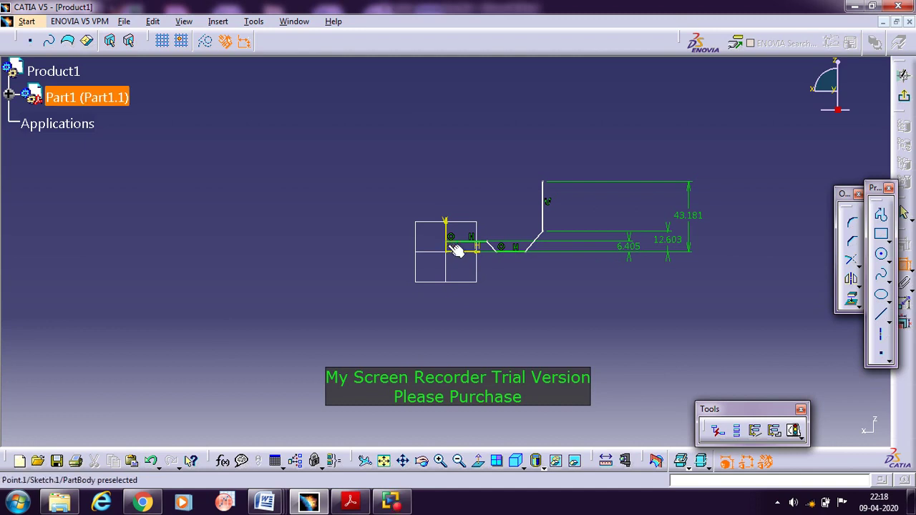
- Dimension the horizontal extents of the short slanted line, the line on the horizontal axis and the longer slanted line
{"action": "left_click", "coordinate": [492, 246]}
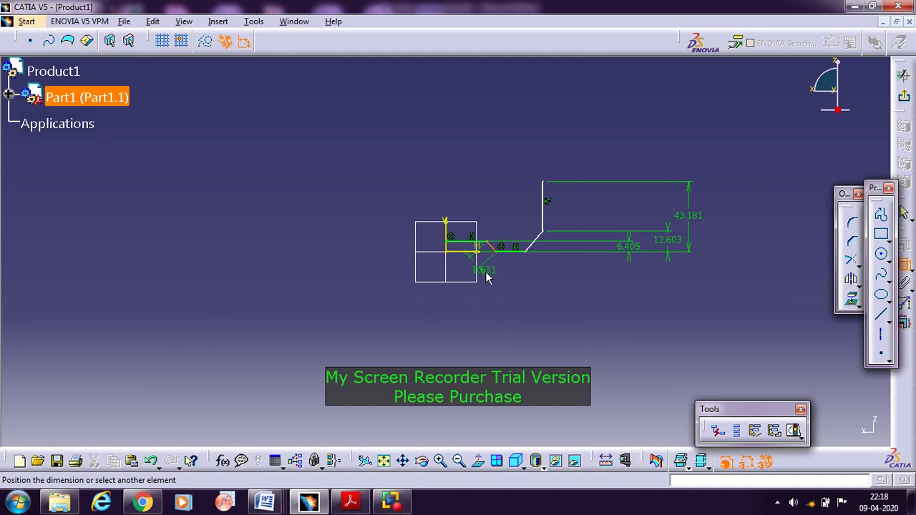
{"action": "right_click", "coordinate": [488, 278]}
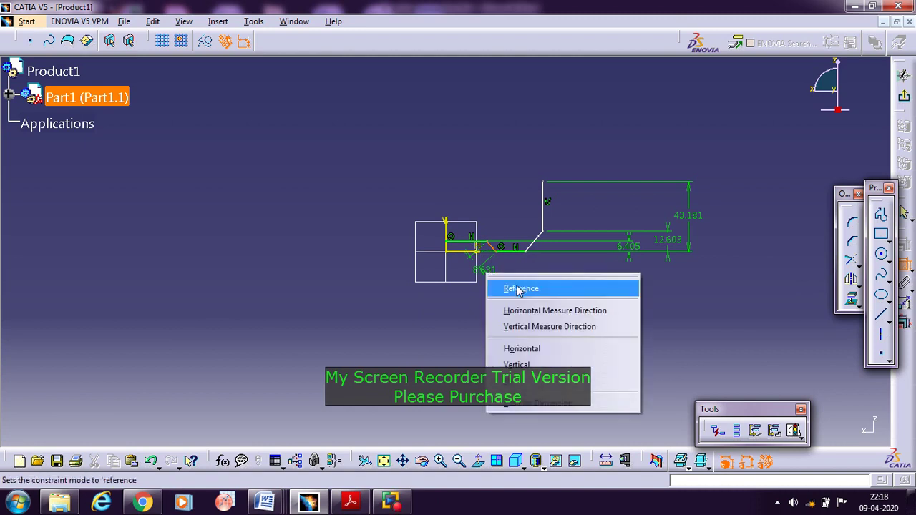
{"action": "left_click", "coordinate": [520, 315]}
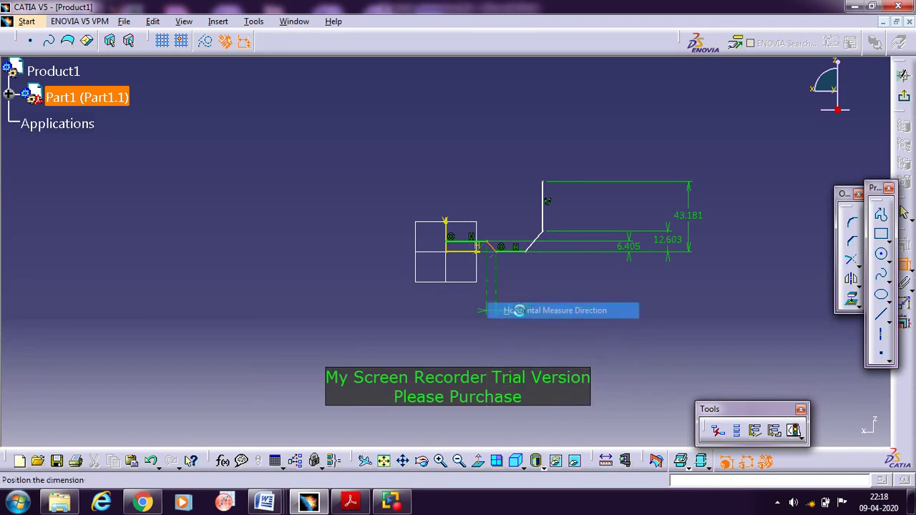
{"action": "left_click", "coordinate": [496, 298]}
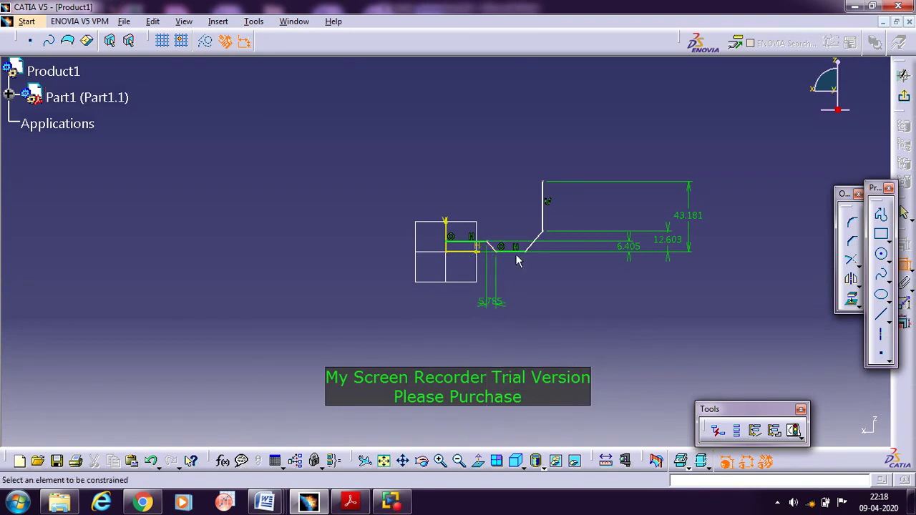
{"action": "left_click", "coordinate": [515, 254]}
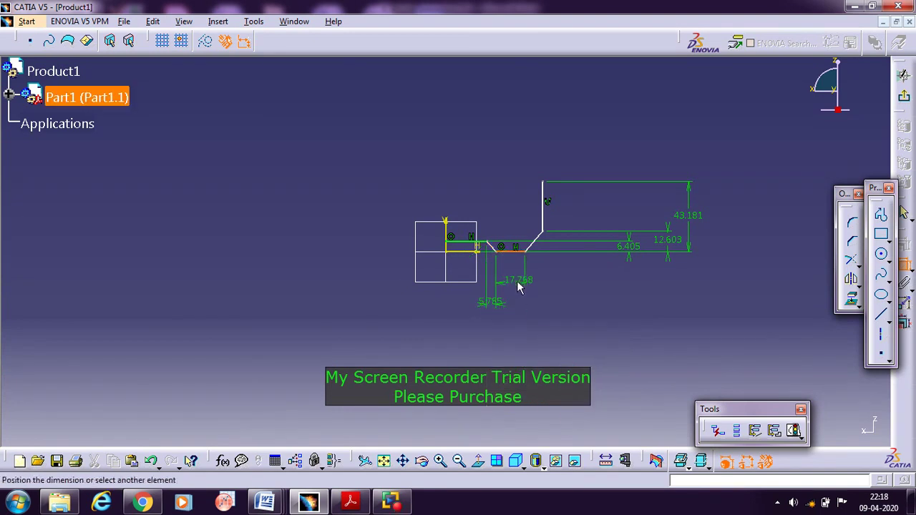
{"action": "left_click", "coordinate": [509, 287]}
{"action": "left_click", "coordinate": [542, 247]}
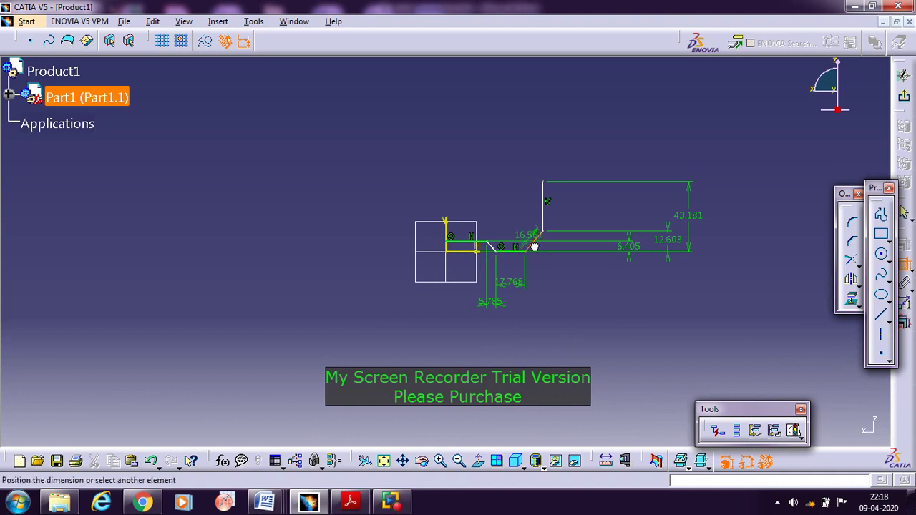
{"action": "right_click", "coordinate": [543, 279]}
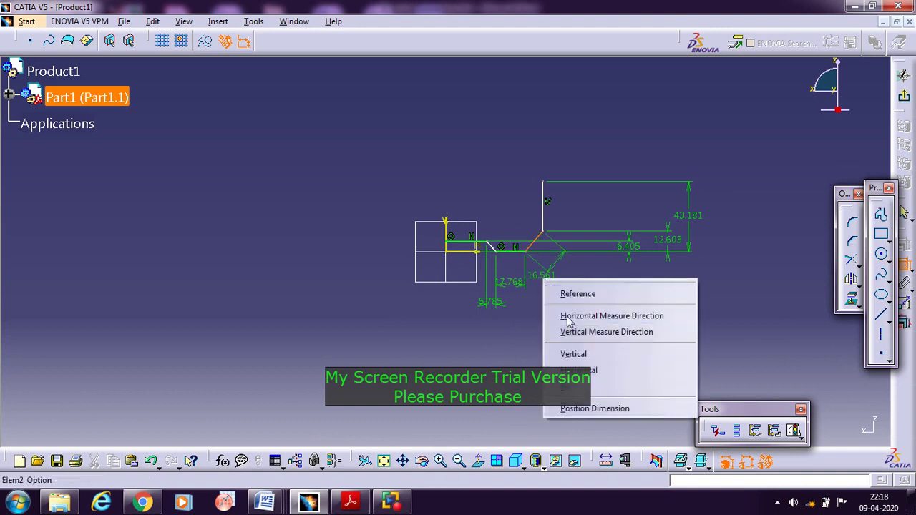
{"action": "left_click", "coordinate": [566, 331]}
{"action": "left_click", "coordinate": [542, 279]}
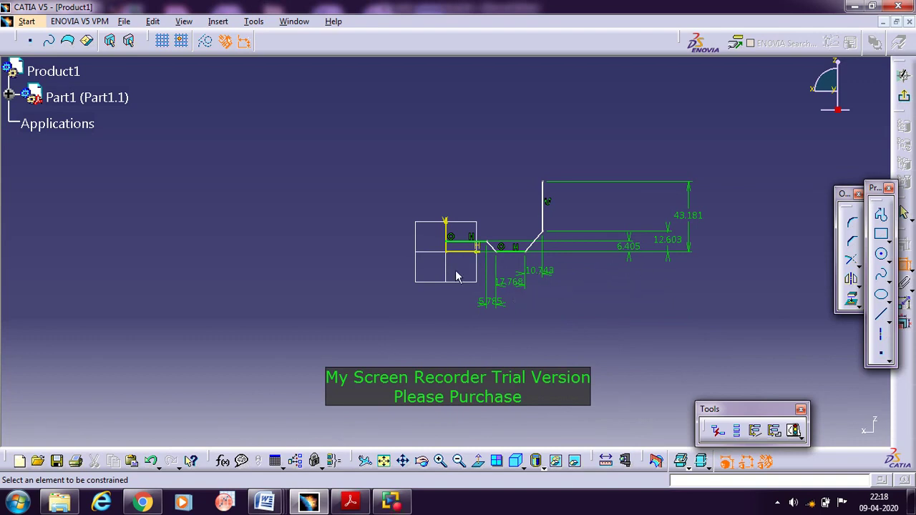
- Dimension the distance between the vertical axis and the profile's vertical line
{"action": "left_click", "coordinate": [446, 234]}
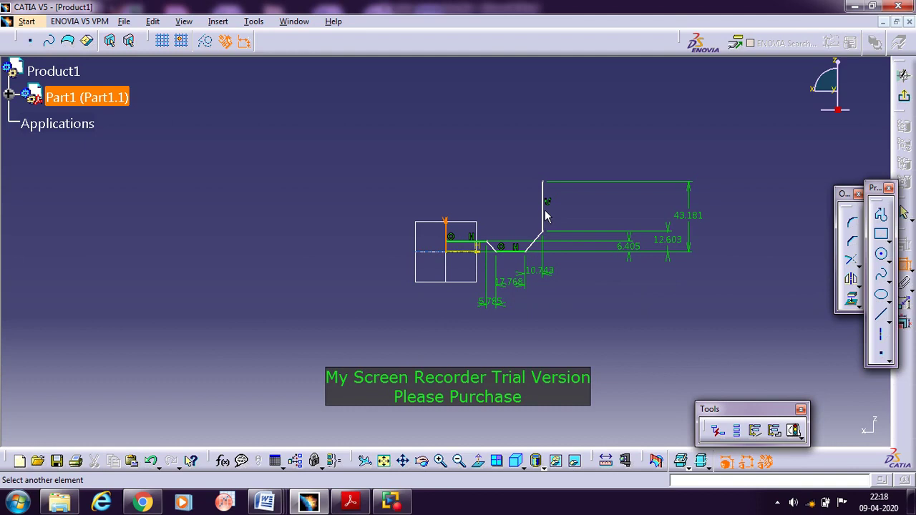
{"action": "left_click", "coordinate": [544, 215]}
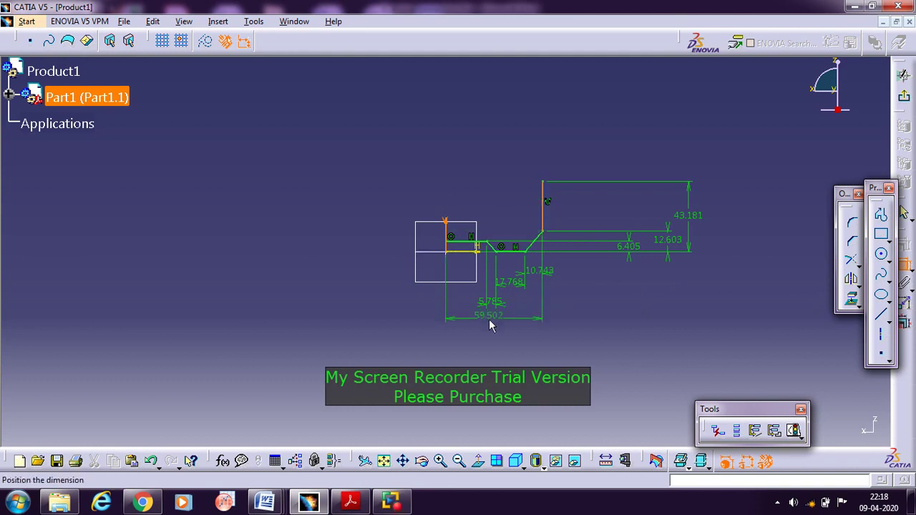
{"action": "left_click", "coordinate": [491, 320]}
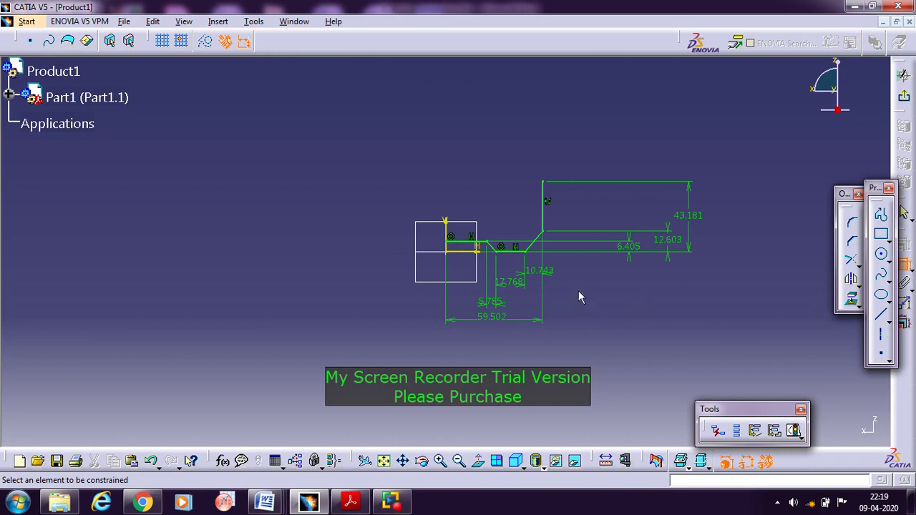
- Switch to Word, close the References document with its changes saved, and consult the distance piece's dimensions in the connecting rod drawing
{"action": "mouse_move", "coordinate": [264, 502]}
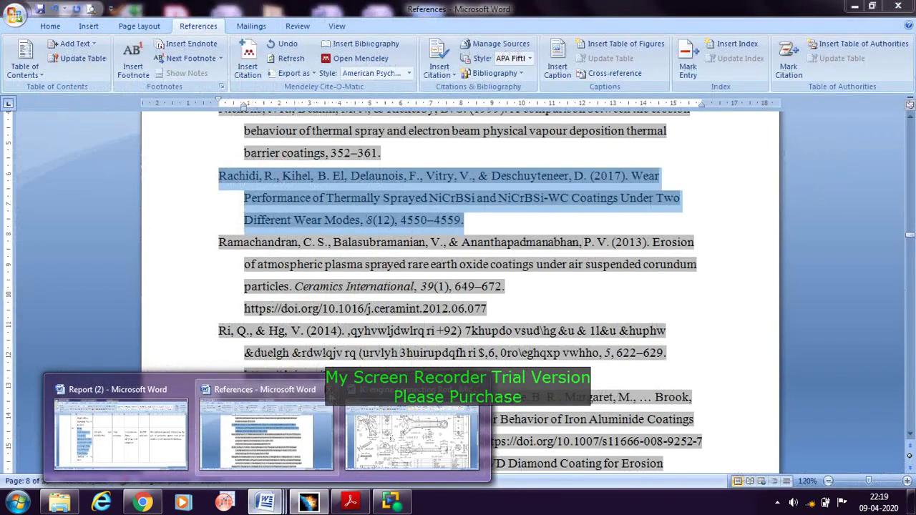
{"action": "left_click", "coordinate": [331, 395]}
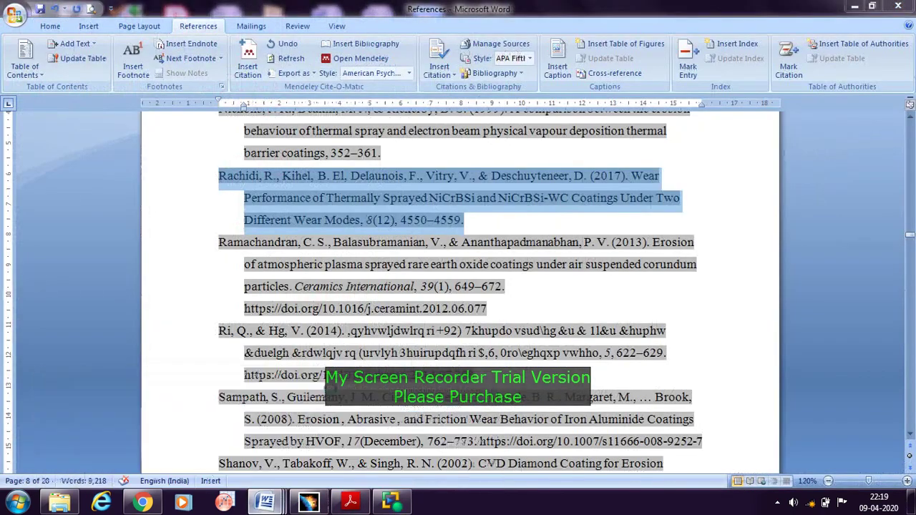
{"action": "key", "text": "alt+F4"}
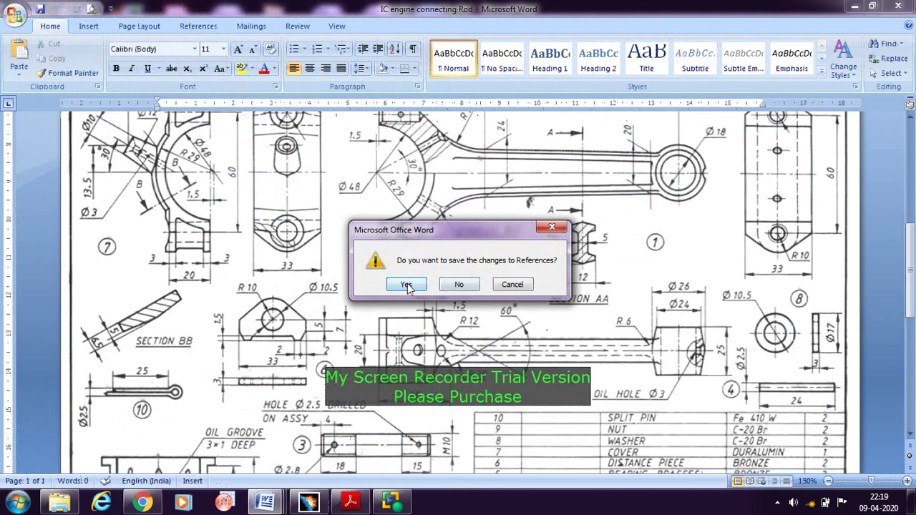
{"action": "left_click", "coordinate": [406, 285]}
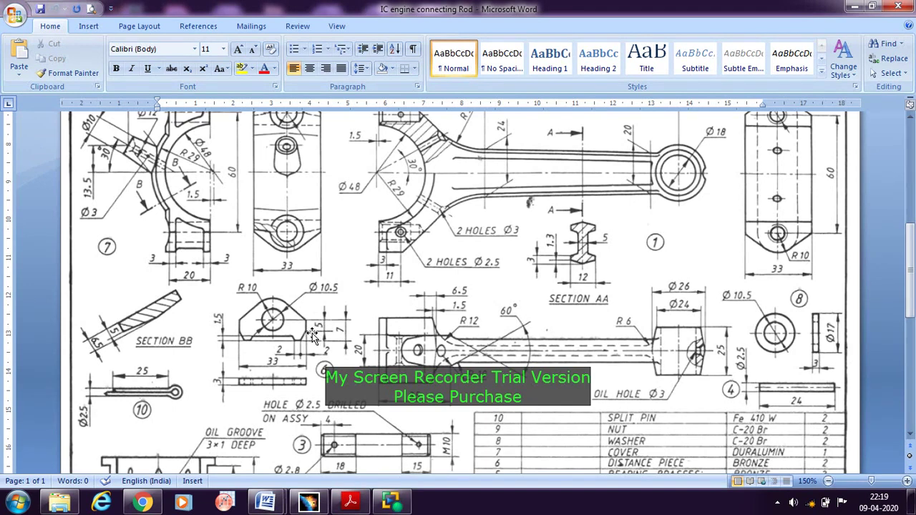
- Return to CATIA and set the height of the first horizontal line above the horizontal axis to 1.5 mm
{"action": "left_click", "coordinate": [308, 501]}
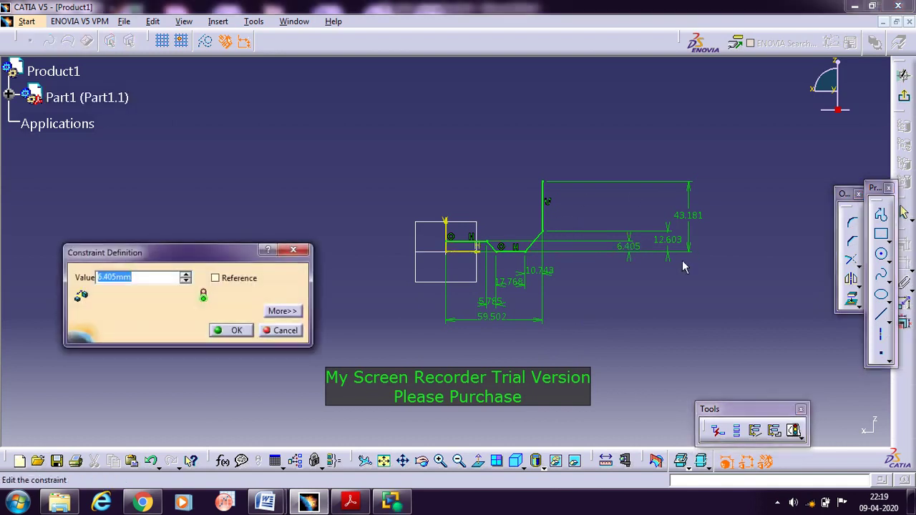
{"action": "type", "text": "1.5mm"}
{"action": "key", "text": "Return"}
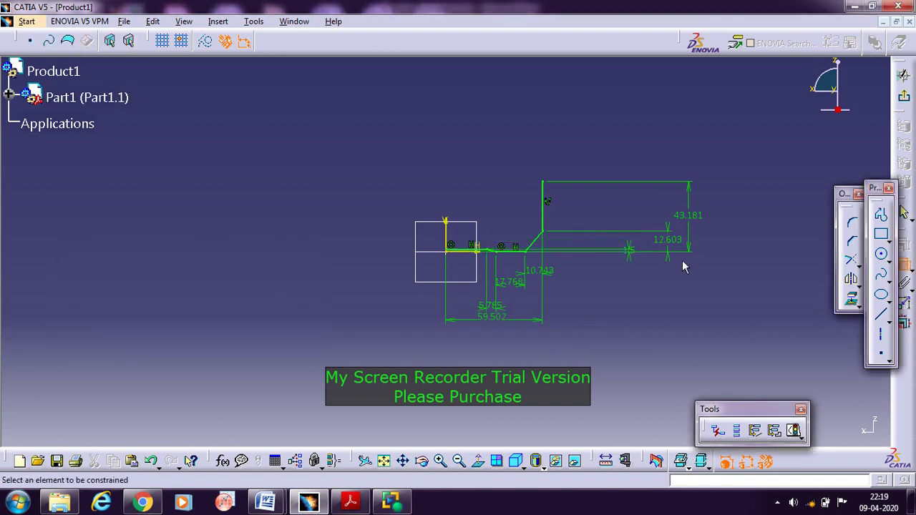
- Set the heights above the horizontal axis to 2 mm for the vertical line's lower end and 7 mm for its upper end
{"action": "double_click", "coordinate": [666, 240]}
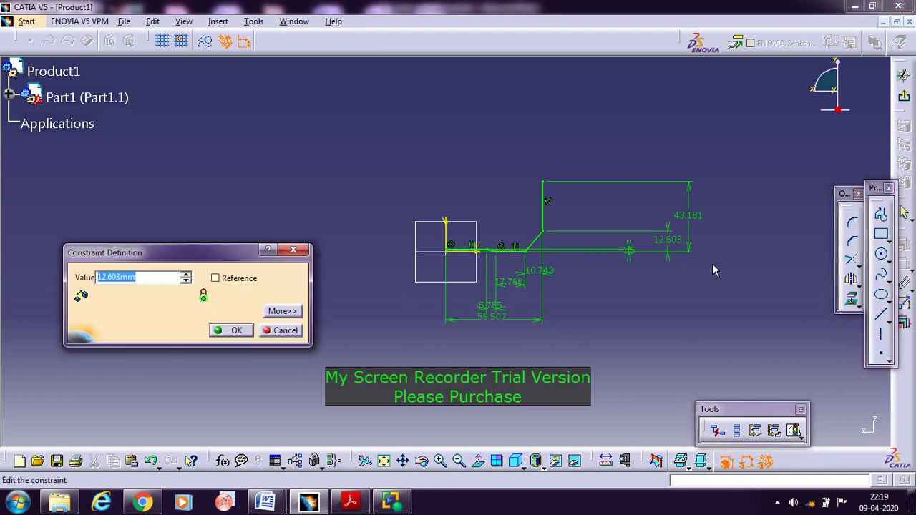
{"action": "type", "text": "2"}
{"action": "key", "text": "Return"}
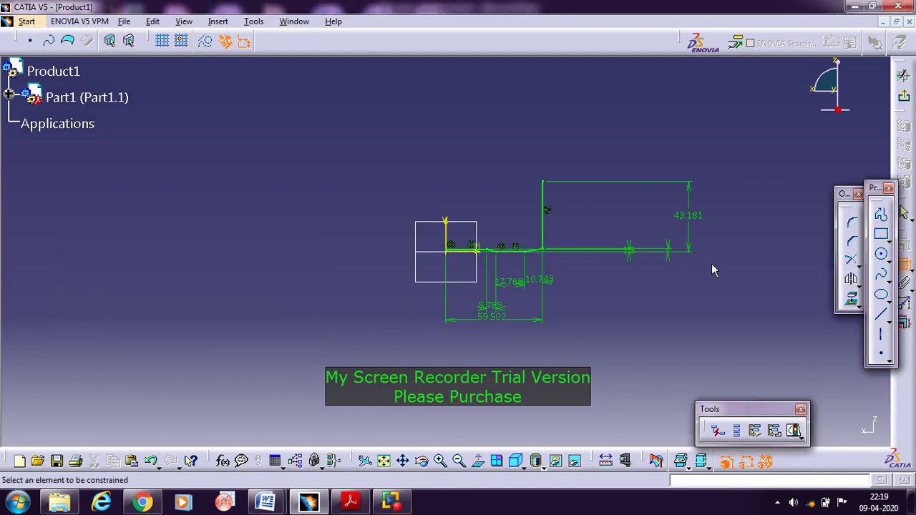
{"action": "double_click", "coordinate": [689, 218]}
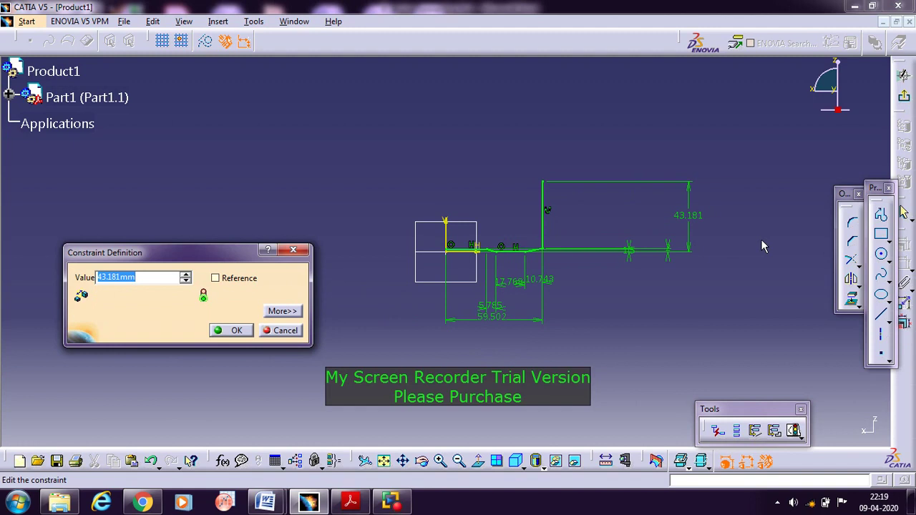
{"action": "type", "text": "7"}
{"action": "key", "text": "Return"}
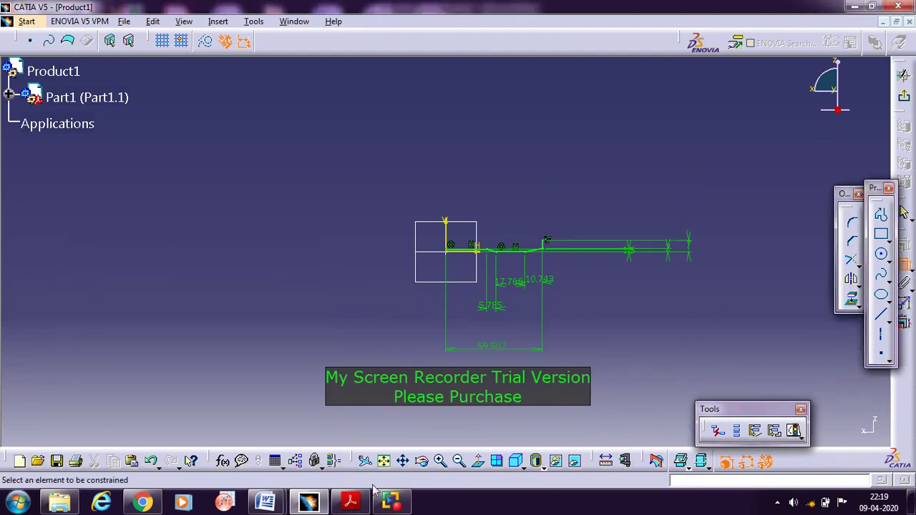
- Switch to Word to consult the distance piece's horizontal dimensions in the connecting rod drawing, and return to CATIA
{"action": "mouse_move", "coordinate": [266, 502]}
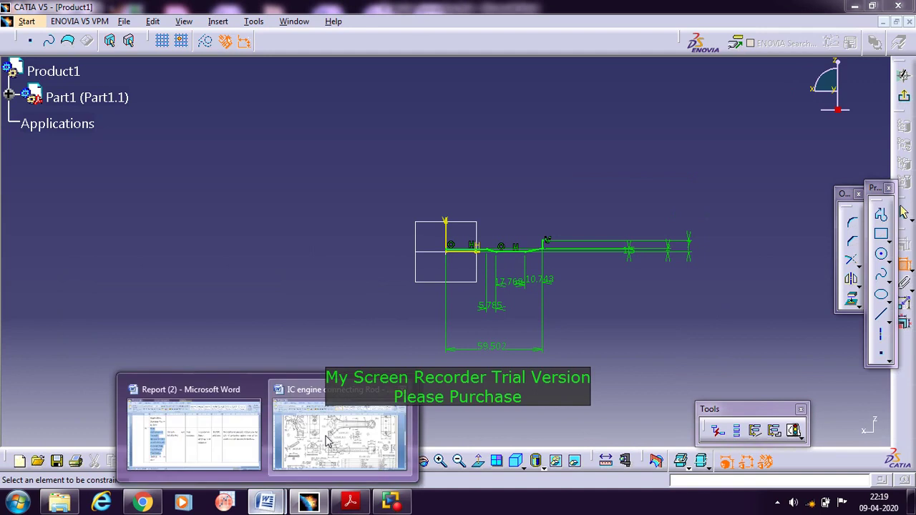
{"action": "left_click", "coordinate": [327, 441]}
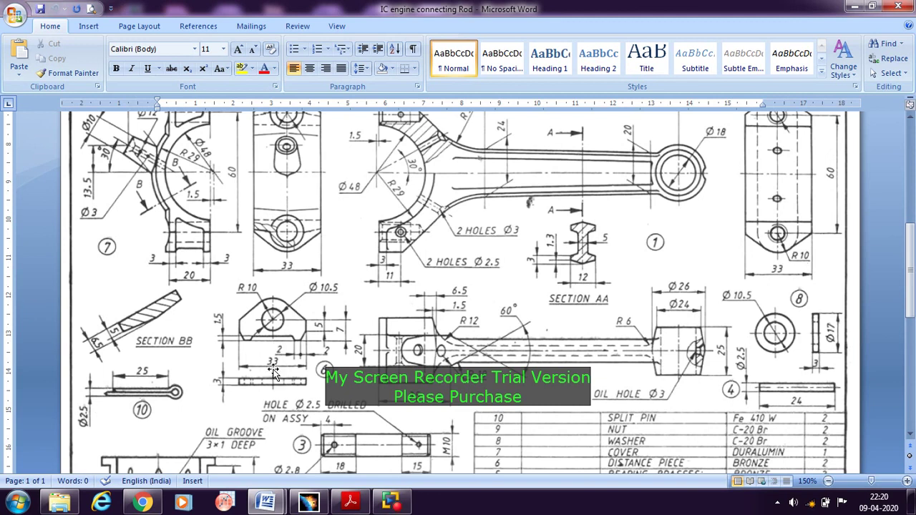
{"action": "left_click", "coordinate": [308, 501]}
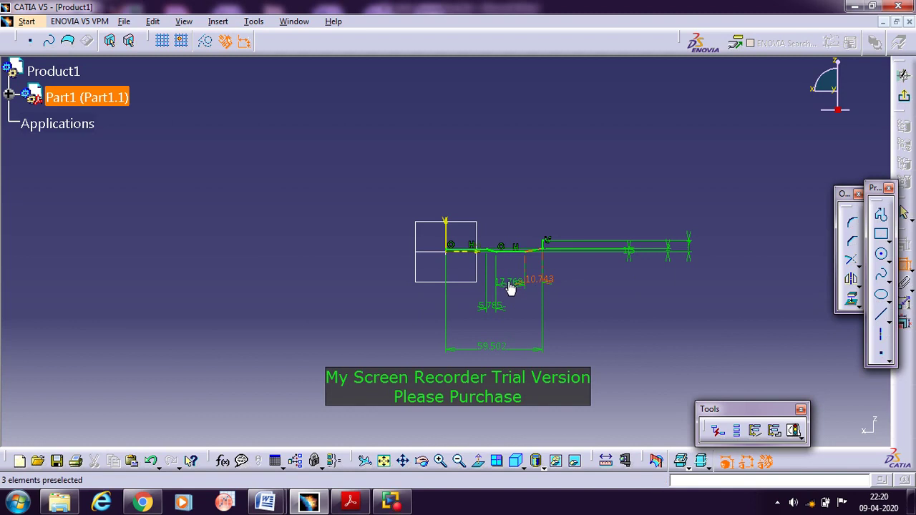
- Set the horizontal extents of both slanted lines and of the line on the horizontal axis to 2 mm each
{"action": "double_click", "coordinate": [491, 306]}
{"action": "type", "text": "2"}
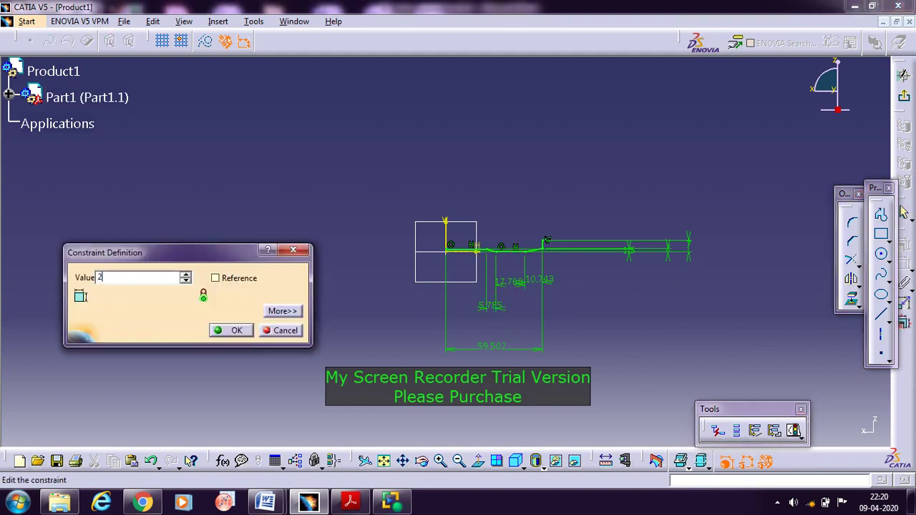
{"action": "key", "text": "Return"}
{"action": "double_click", "coordinate": [515, 279]}
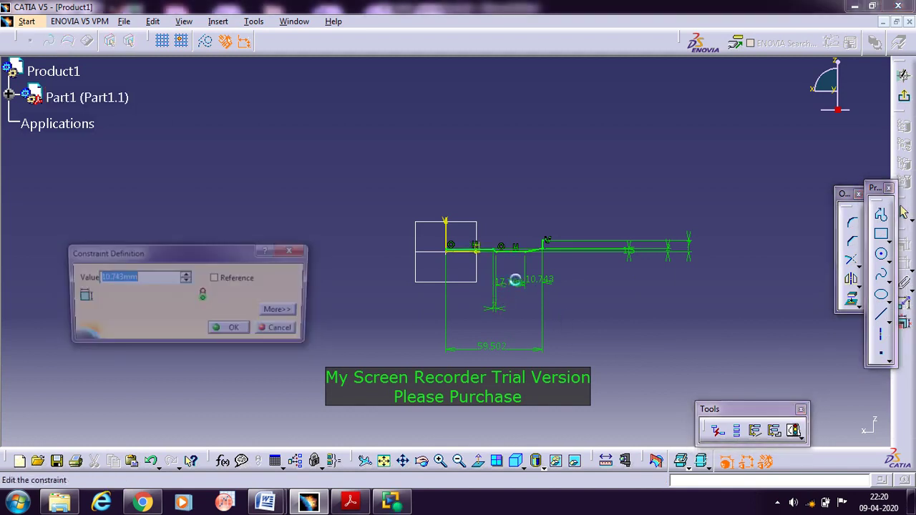
{"action": "type", "text": "2"}
{"action": "key", "text": "Return"}
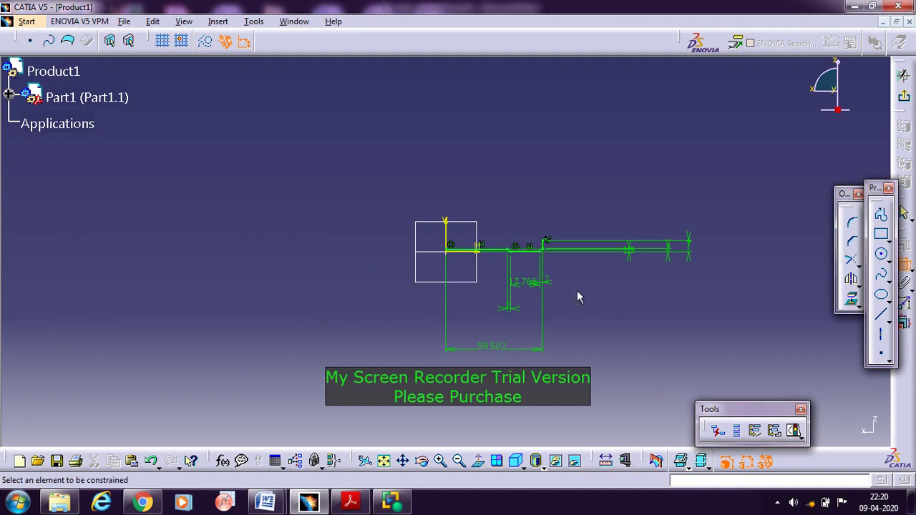
{"action": "double_click", "coordinate": [525, 283]}
{"action": "type", "text": "2"}
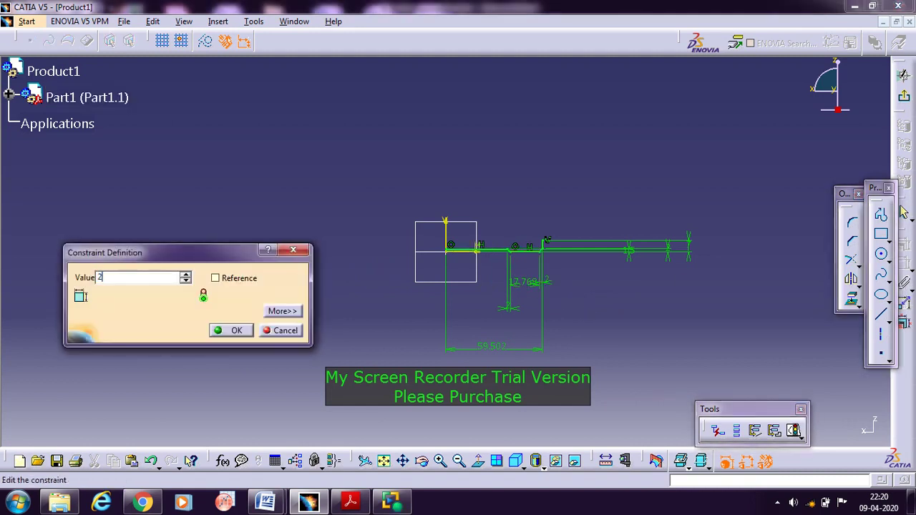
{"action": "key", "text": "Return"}
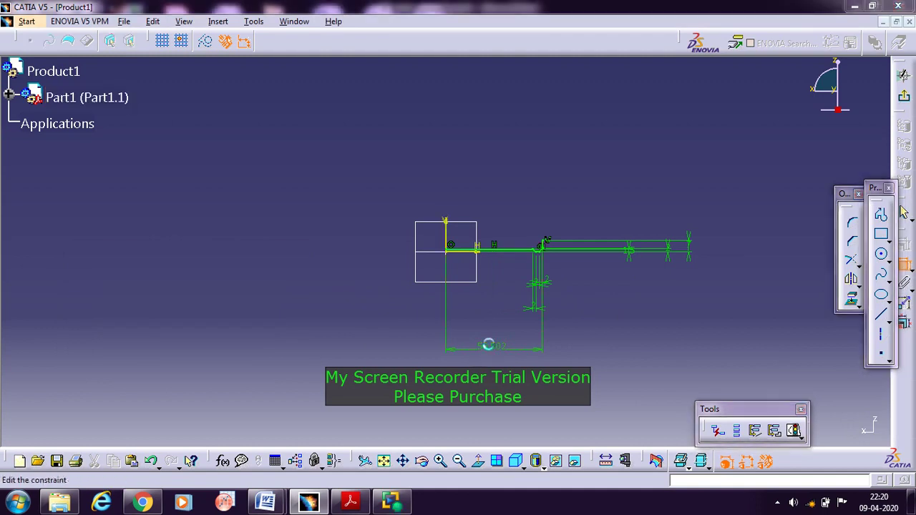
- Set the distance between the vertical axis and the profile's vertical line to 16.5 mm and end the constraint command
{"action": "double_click", "coordinate": [487, 346]}
{"action": "type", "text": "1"}
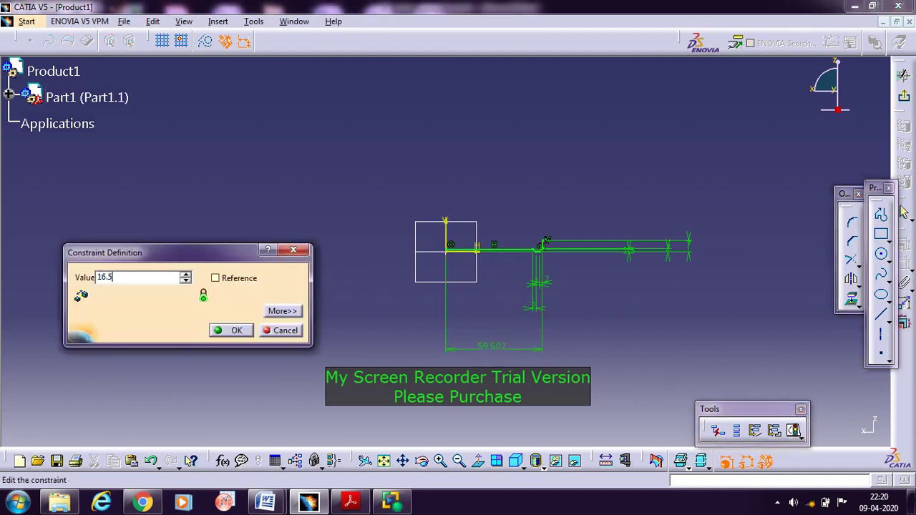
{"action": "type", "text": "6.5"}
{"action": "key", "text": "Return"}
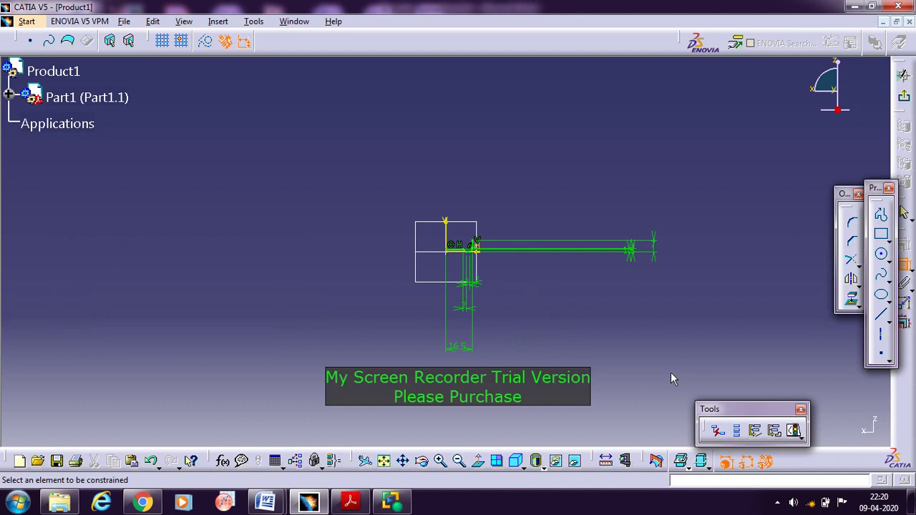
{"action": "left_click", "coordinate": [904, 211]}
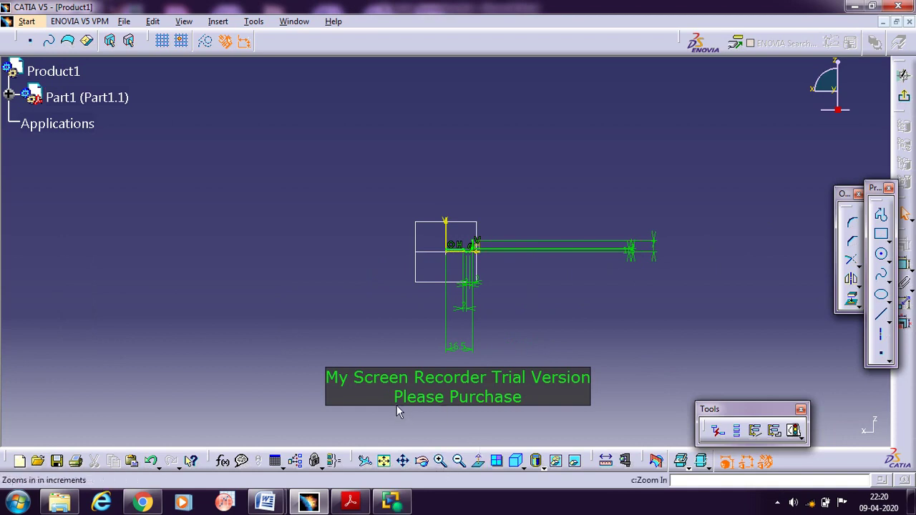
- Move the three 2 mm horizontal dimensions and the 16.5 mm dimension up close beneath the profile
{"action": "middle_click_drag", "start_coordinate": [396, 409], "coordinate": [487, 282]}
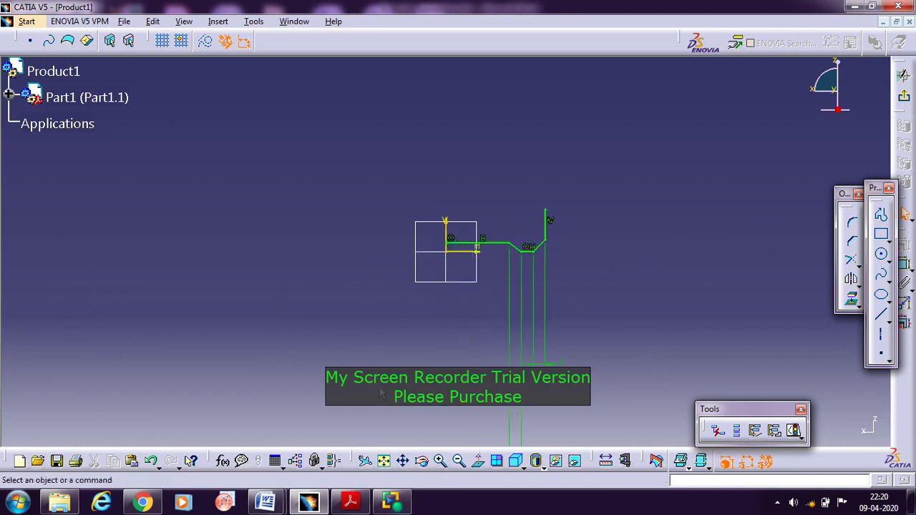
{"action": "middle_click_drag", "start_coordinate": [361, 267], "coordinate": [364, 198]}
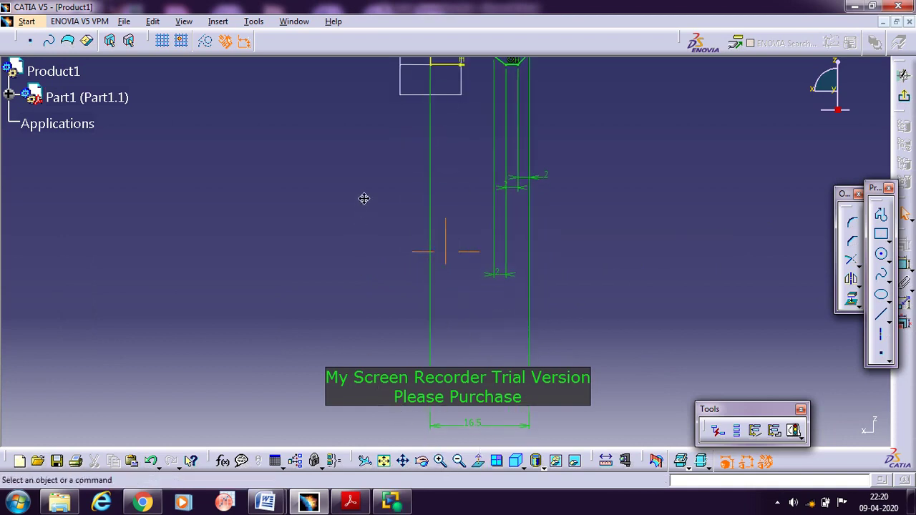
{"action": "left_click", "coordinate": [523, 179]}
{"action": "left_click_drag", "start_coordinate": [523, 179], "coordinate": [528, 113]}
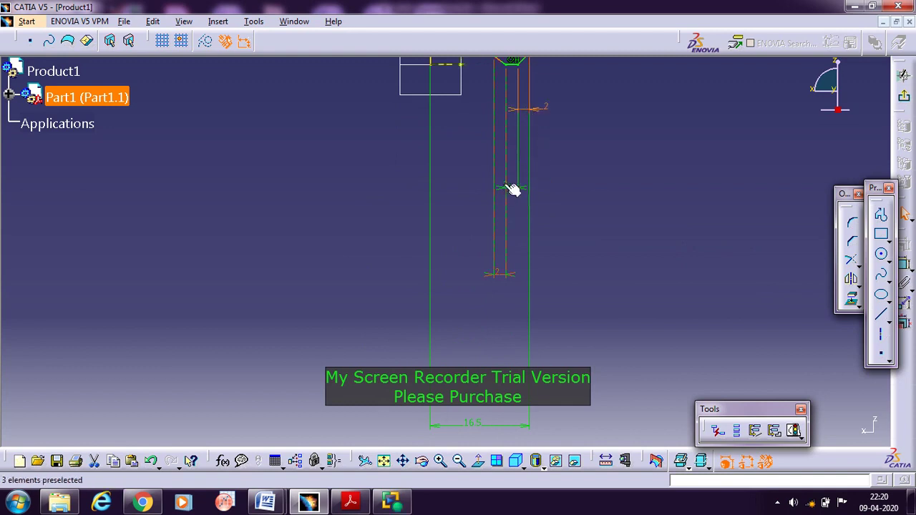
{"action": "left_click_drag", "start_coordinate": [511, 188], "coordinate": [519, 138]}
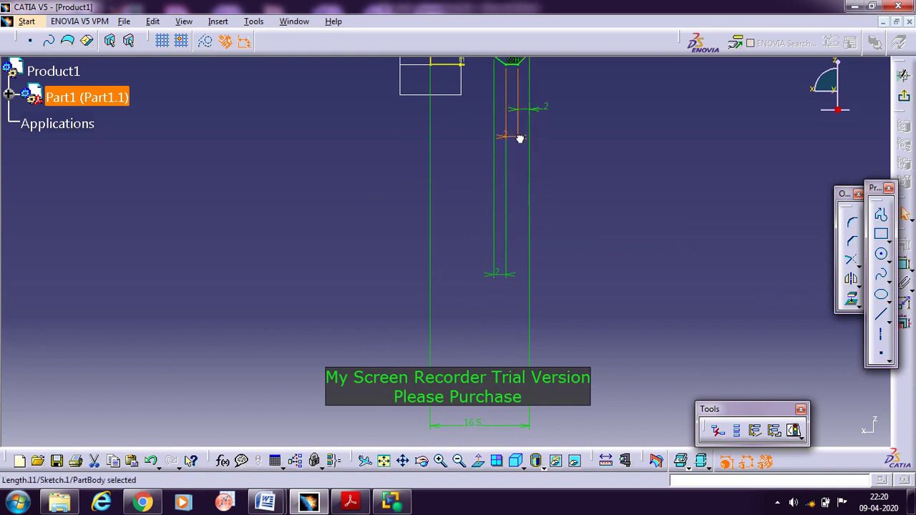
{"action": "left_click_drag", "start_coordinate": [500, 276], "coordinate": [501, 155]}
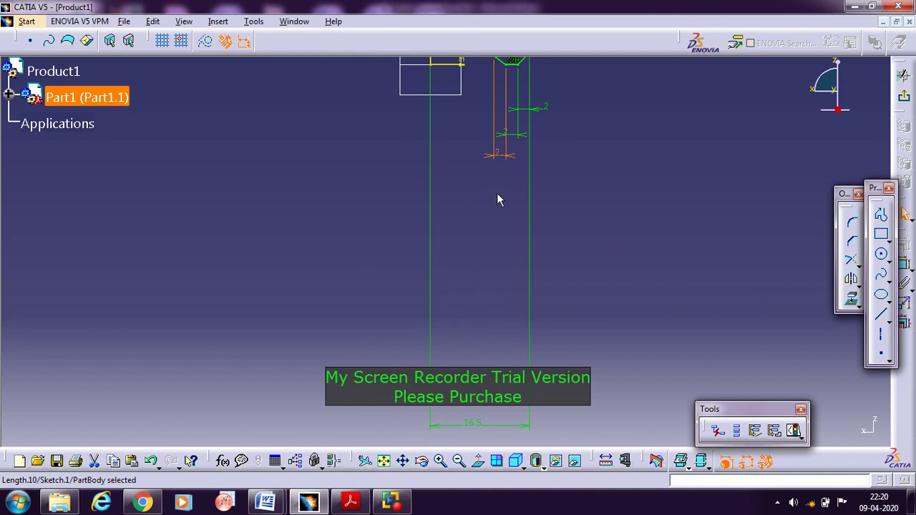
{"action": "left_click", "coordinate": [470, 426]}
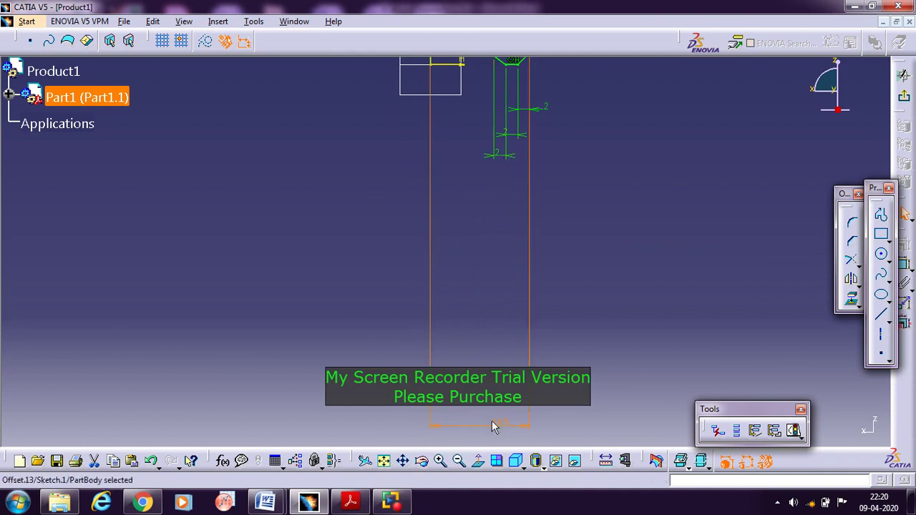
{"action": "left_click_drag", "start_coordinate": [492, 427], "coordinate": [493, 170]}
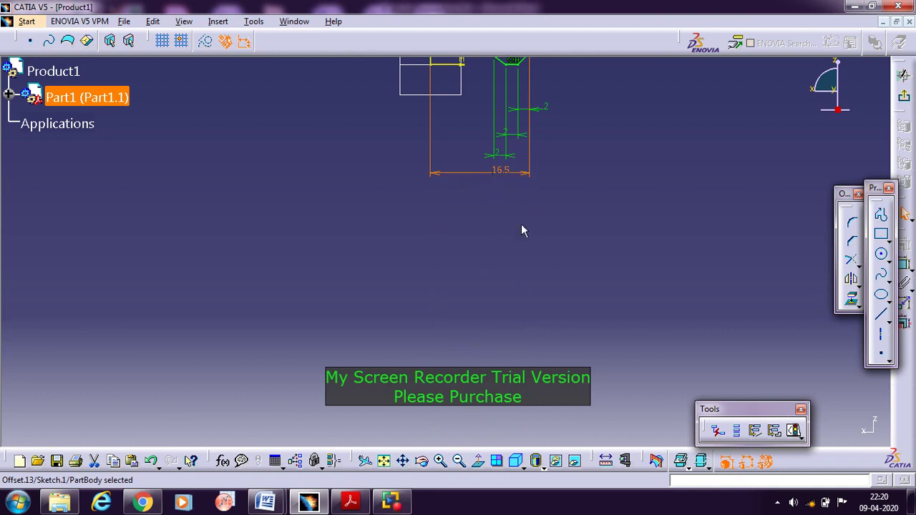
- Move the 1.5, 2 and 7 mm height dimensions close beside the profile's vertical line and fit the sketch in view
{"action": "mouse_move", "coordinate": [651, 165]}
{"action": "middle_mouse_down"}
{"action": "mouse_move", "coordinate": [494, 276]}
{"action": "mouse_move", "coordinate": [375, 323]}
{"action": "mouse_move", "coordinate": [322, 303]}
{"action": "middle_mouse_up"}
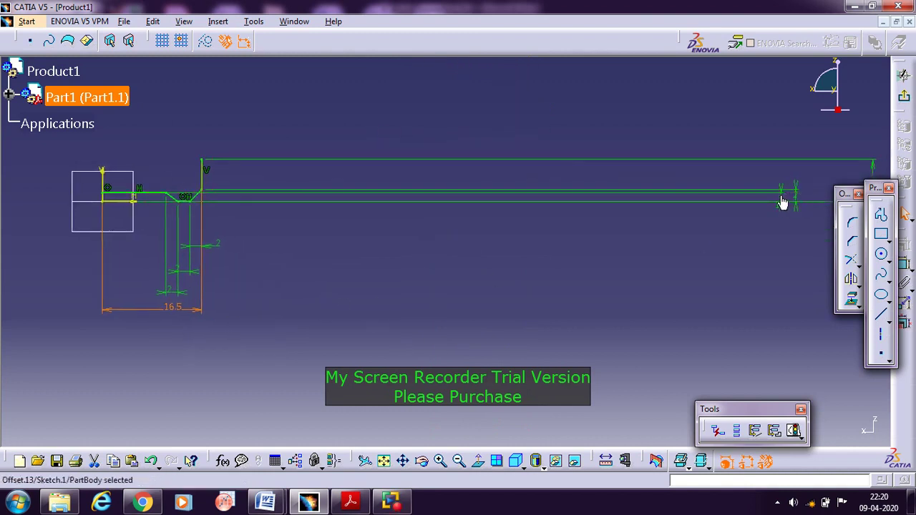
{"action": "left_click_drag", "start_coordinate": [792, 198], "coordinate": [250, 191]}
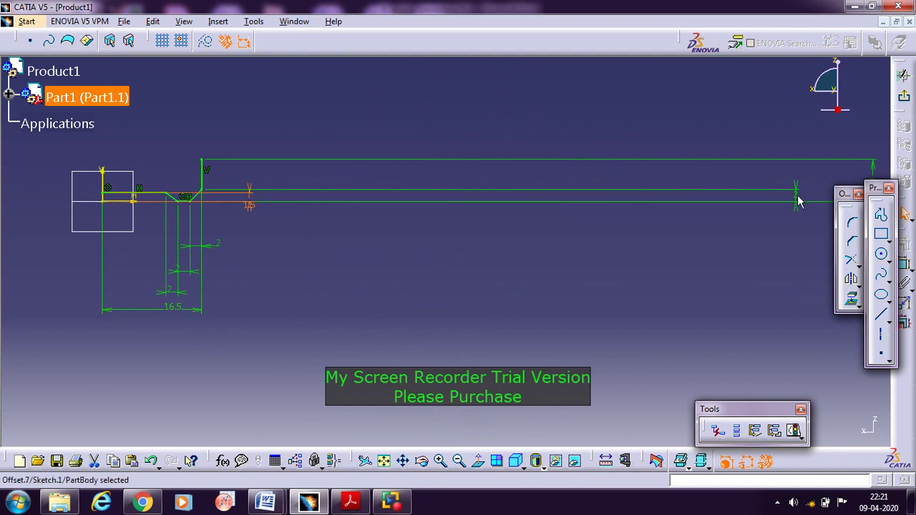
{"action": "left_click_drag", "start_coordinate": [801, 196], "coordinate": [274, 200]}
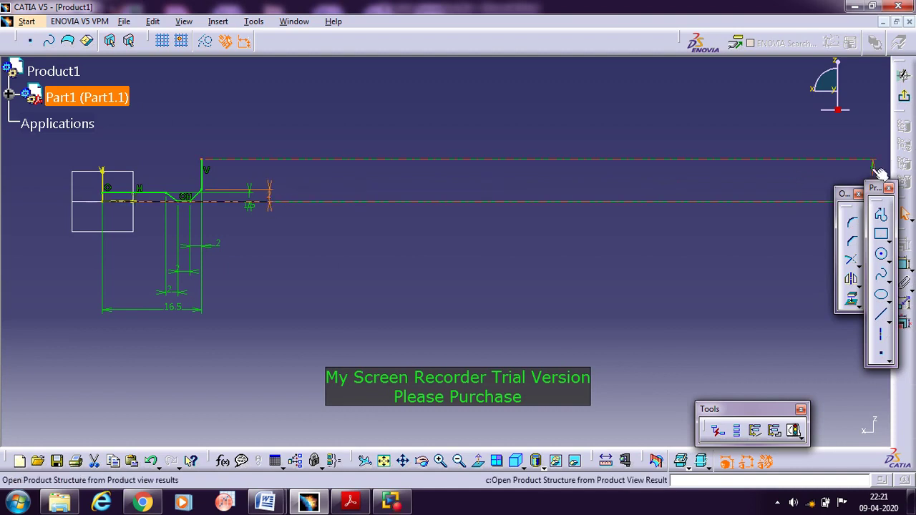
{"action": "left_click_drag", "start_coordinate": [873, 163], "coordinate": [289, 193]}
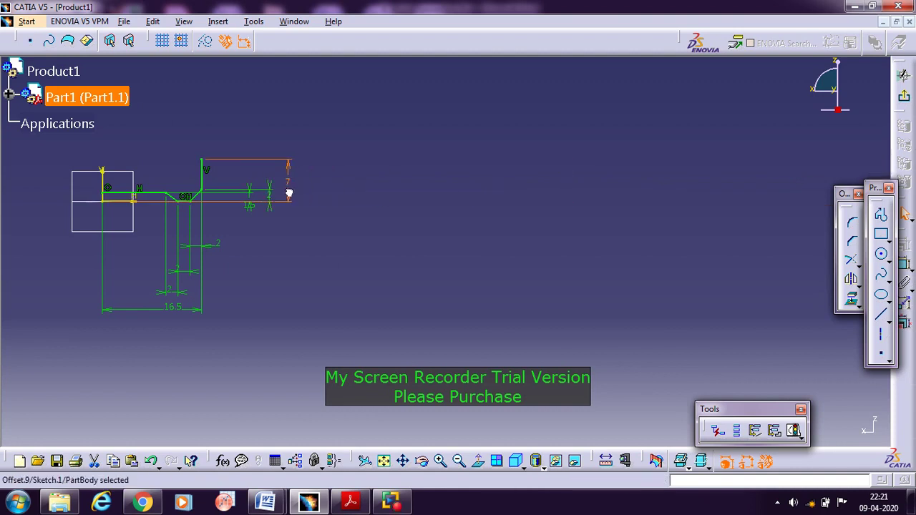
{"action": "left_click", "coordinate": [383, 461]}
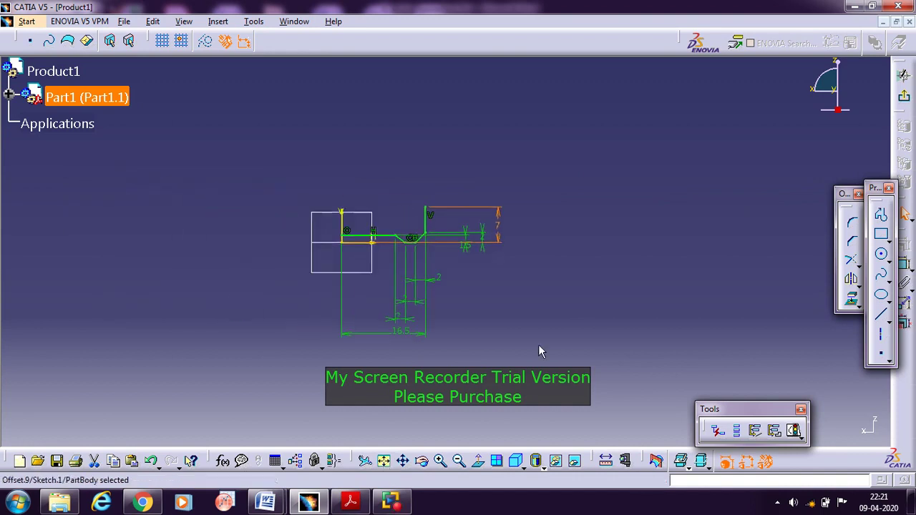
{"action": "left_click", "coordinate": [609, 335]}
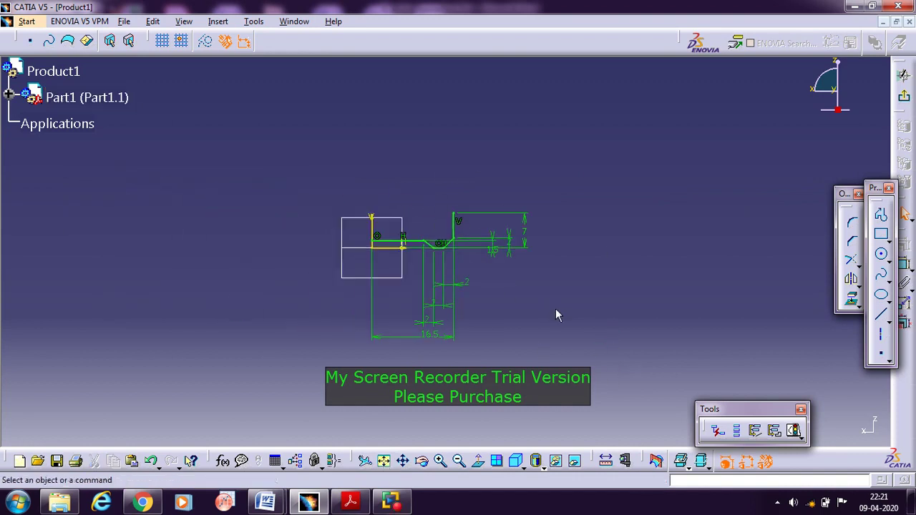
- Switch to Word to examine the distance piece's hole and rounded top in the drawing, and return to CATIA
{"action": "mouse_move", "coordinate": [266, 502]}
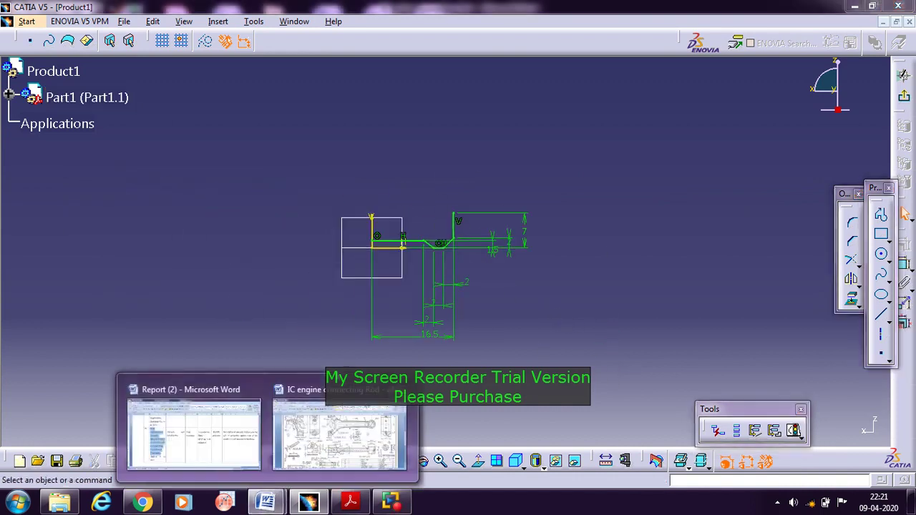
{"action": "left_click", "coordinate": [345, 433]}
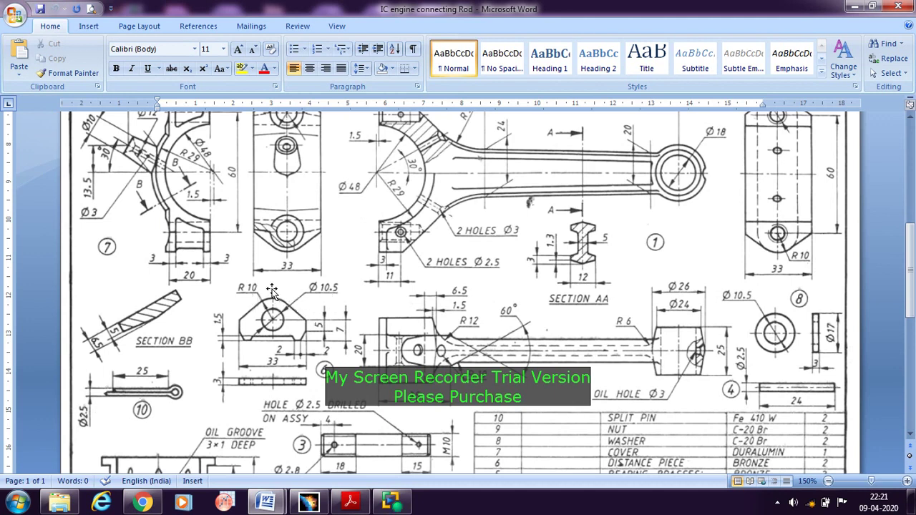
{"action": "left_click", "coordinate": [309, 503]}
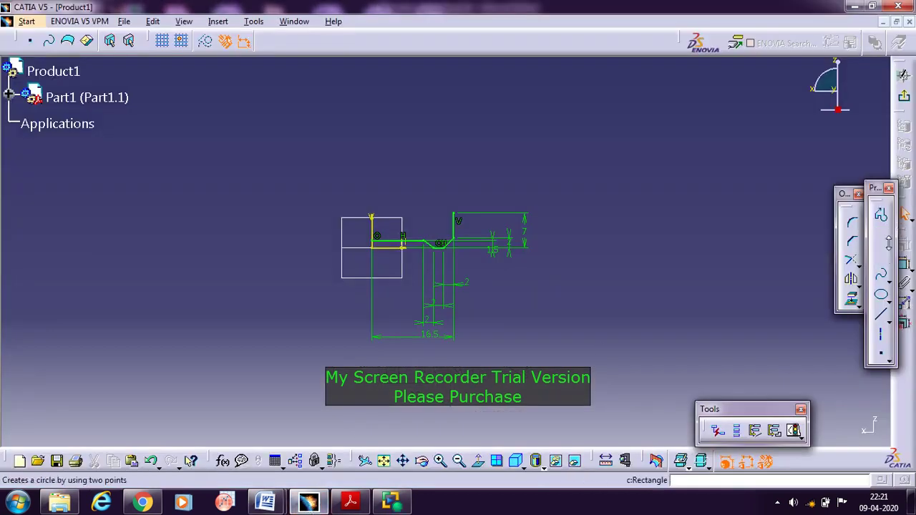
- Draw a circle centred on the vertical axis about 7 mm above the horizontal axis
{"action": "left_click", "coordinate": [880, 254]}
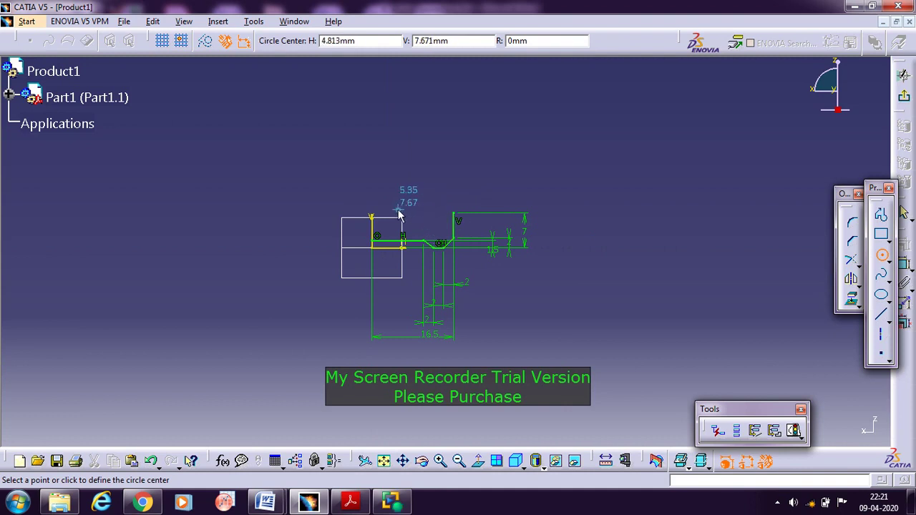
{"action": "left_click", "coordinate": [371, 215]}
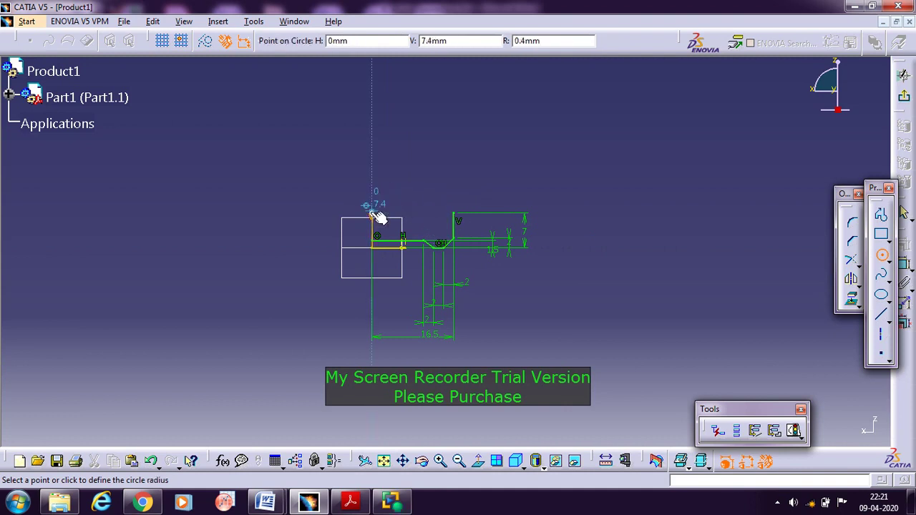
{"action": "left_click", "coordinate": [380, 202]}
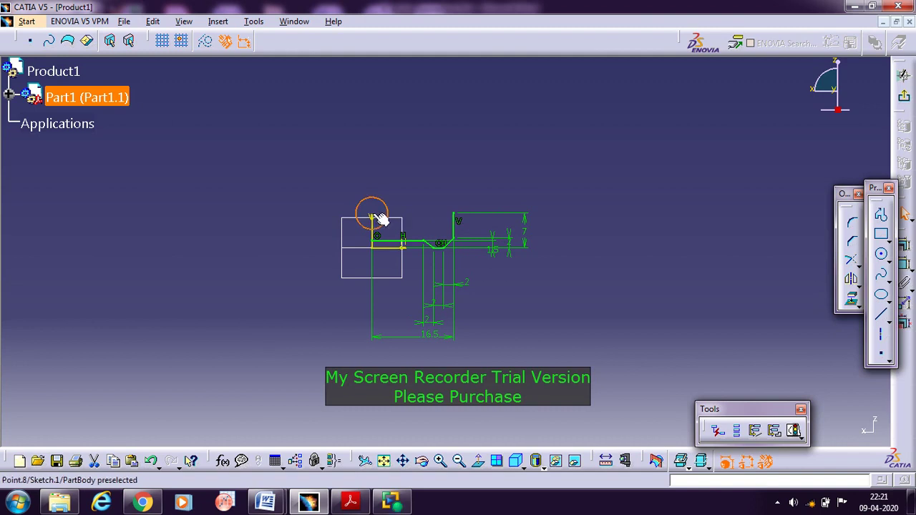
- Draw a larger circle about 20 mm in diameter around the small circle, centred near its centre
{"action": "left_click", "coordinate": [881, 254]}
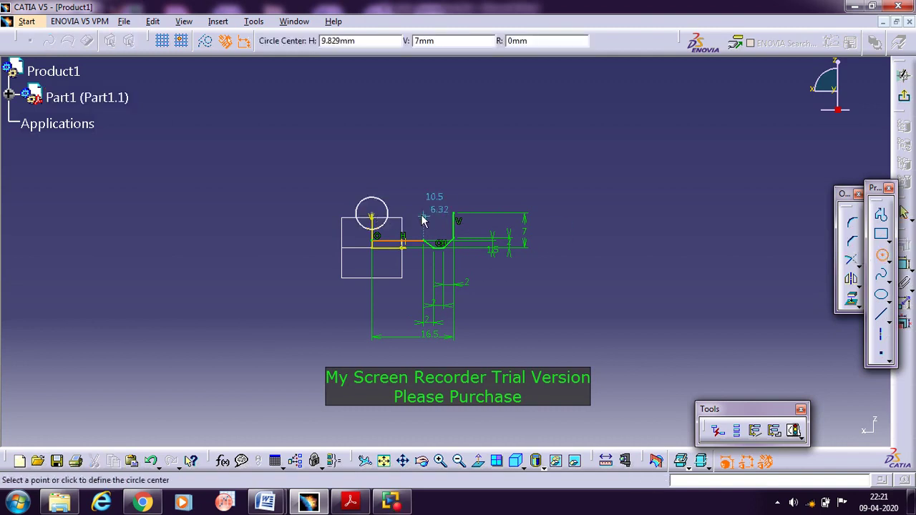
{"action": "left_click", "coordinate": [372, 216]}
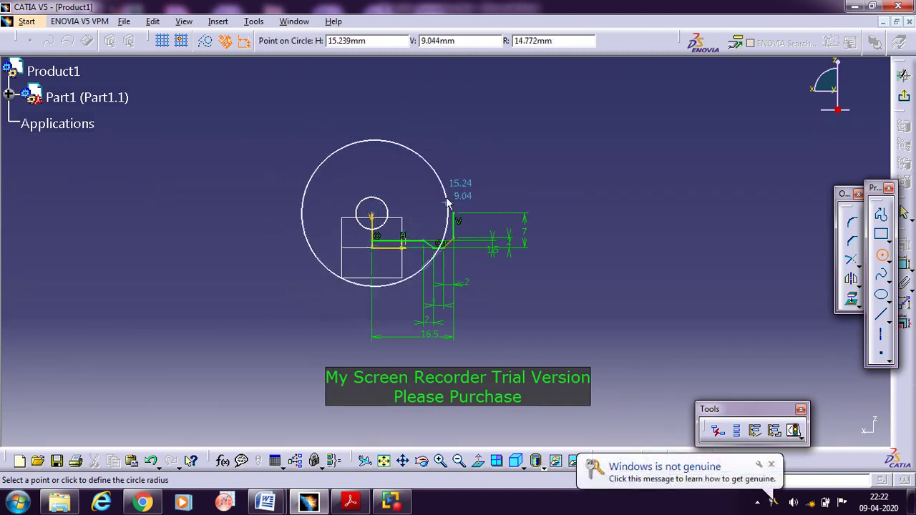
{"action": "left_click", "coordinate": [403, 177]}
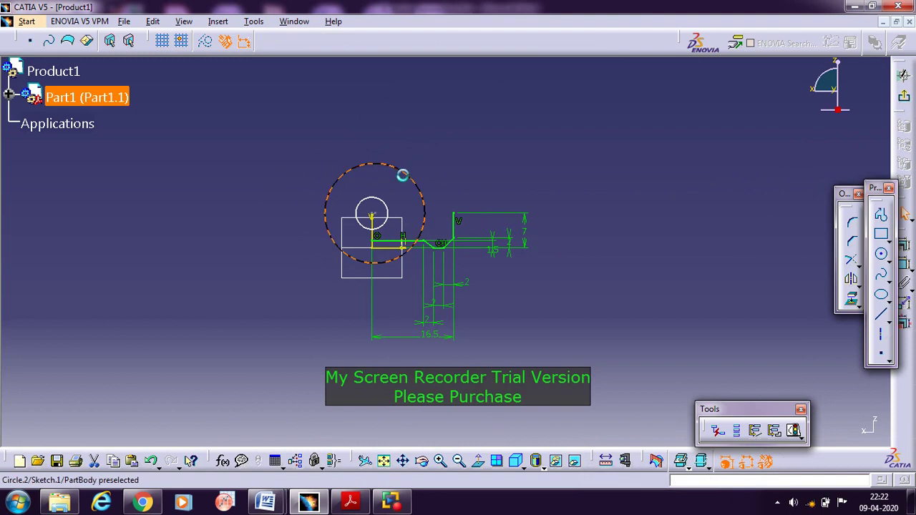
- Dimension the outer circle's diameter and set it to 20 mm
{"action": "left_click", "coordinate": [903, 265]}
{"action": "left_click", "coordinate": [420, 180]}
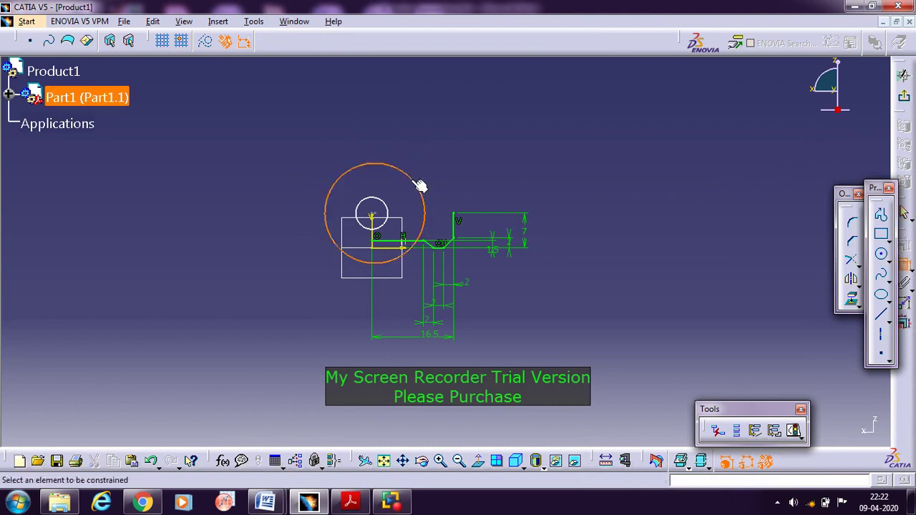
{"action": "left_click", "coordinate": [460, 126]}
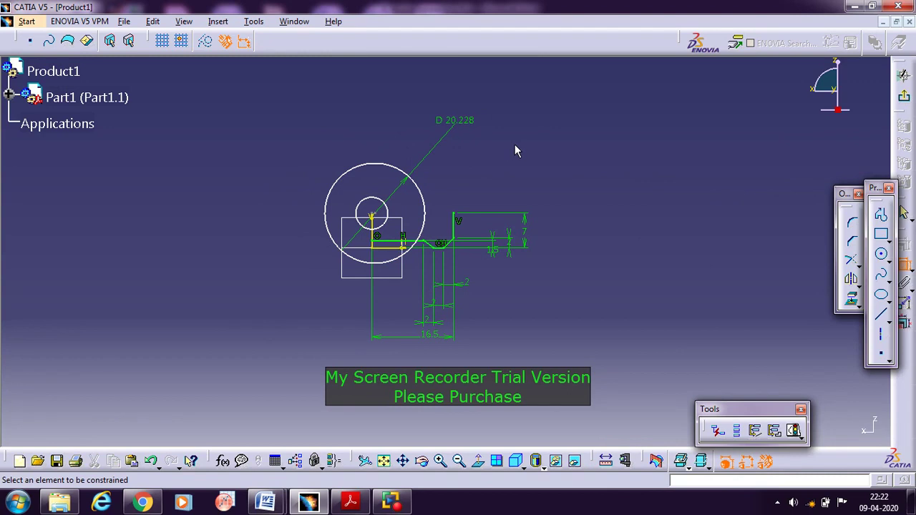
{"action": "double_click", "coordinate": [449, 121]}
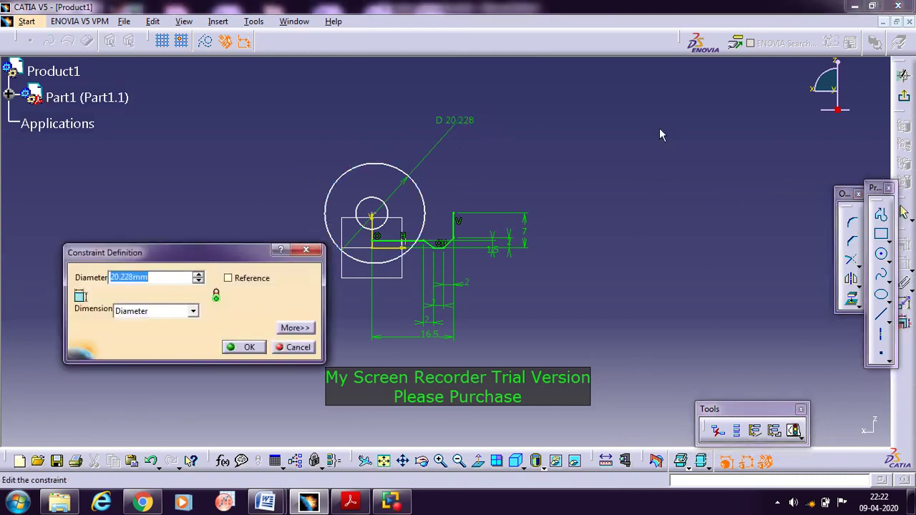
{"action": "type", "text": "20"}
{"action": "key", "text": "Return"}
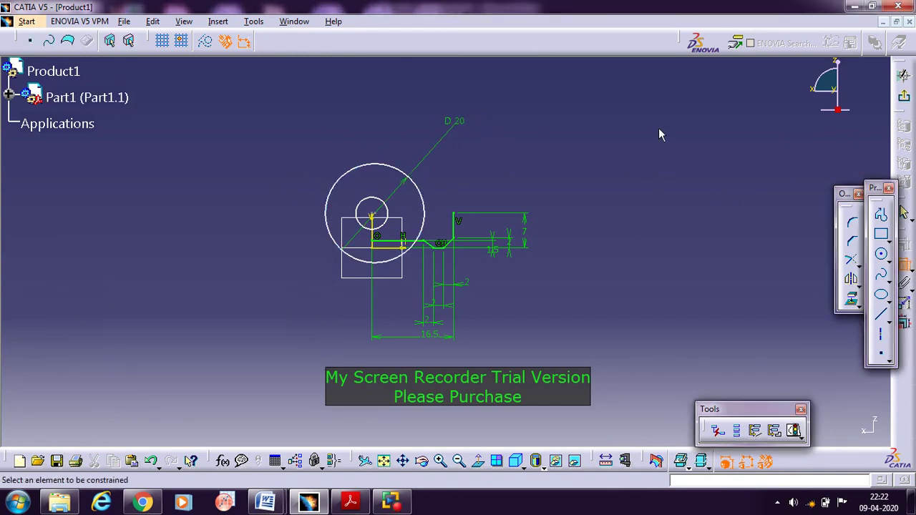
- Dimension the inner circle's diameter and set it to 10.5 mm
{"action": "left_click", "coordinate": [367, 198]}
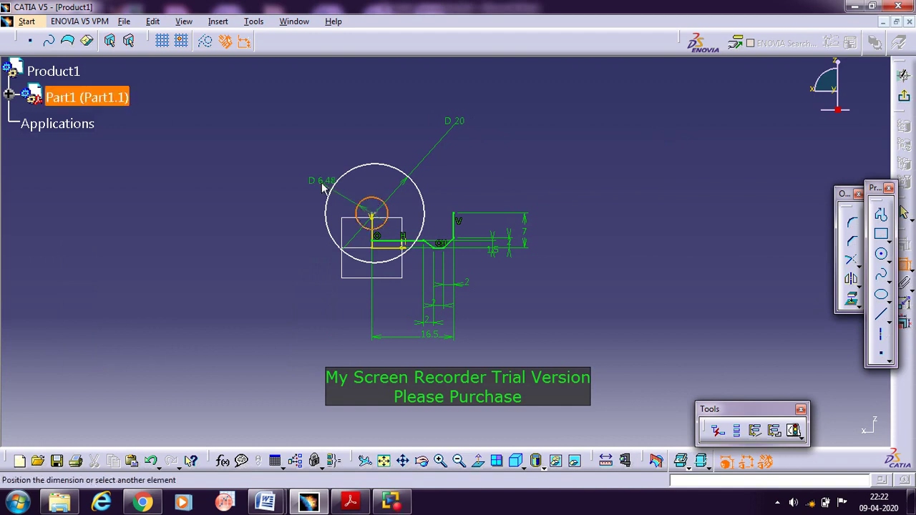
{"action": "left_click", "coordinate": [305, 171]}
{"action": "double_click", "coordinate": [305, 171]}
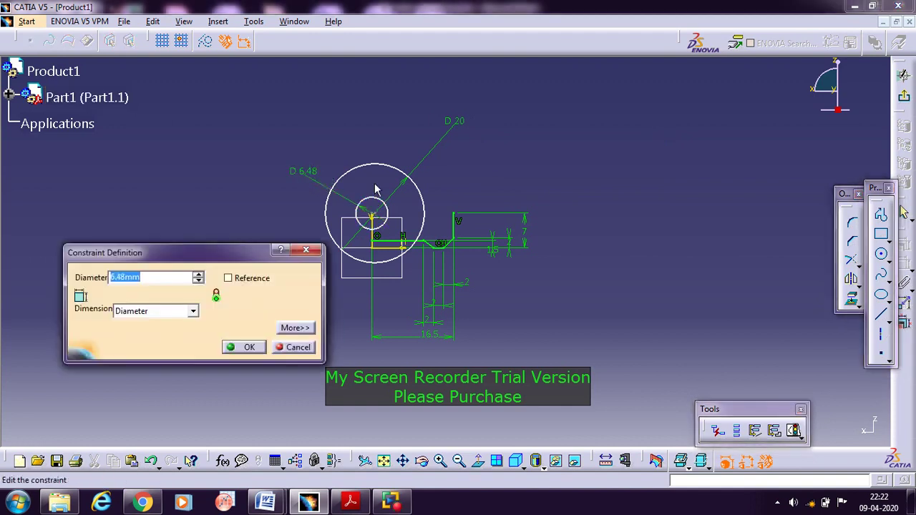
{"action": "type", "text": "10.5"}
{"action": "key", "text": "Return"}
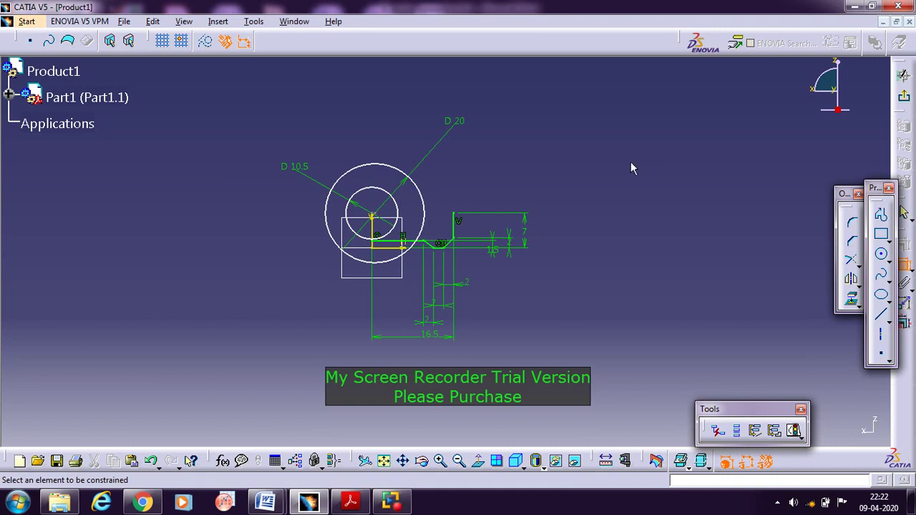
- Apply a concentricity constraint between the inner and outer circles
{"action": "left_click", "coordinate": [904, 213]}
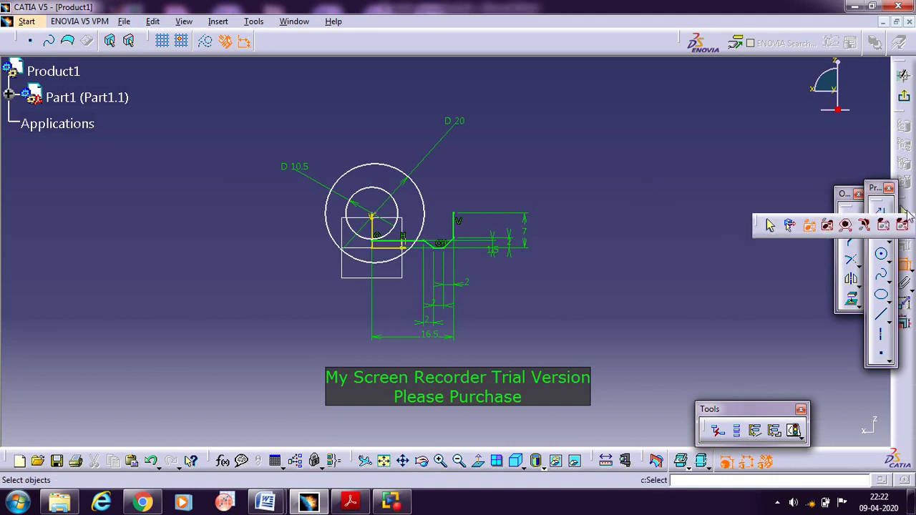
{"action": "left_click", "coordinate": [408, 214]}
{"action": "left_click", "coordinate": [428, 203], "text": "ctrl"}
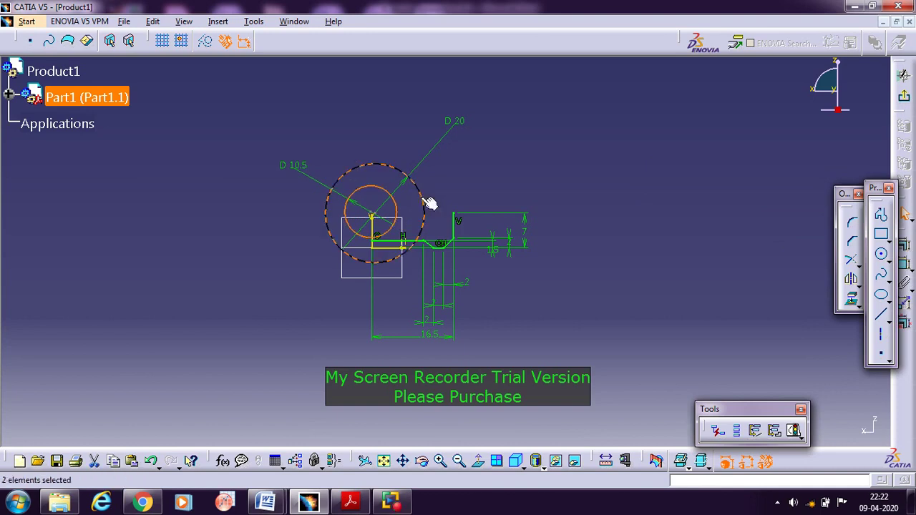
{"action": "left_click", "coordinate": [905, 247]}
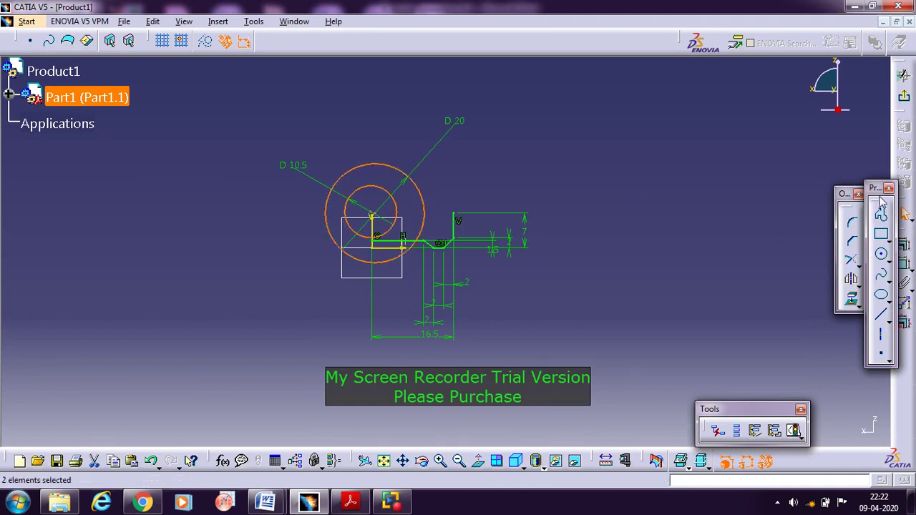
{"action": "left_click", "coordinate": [905, 247]}
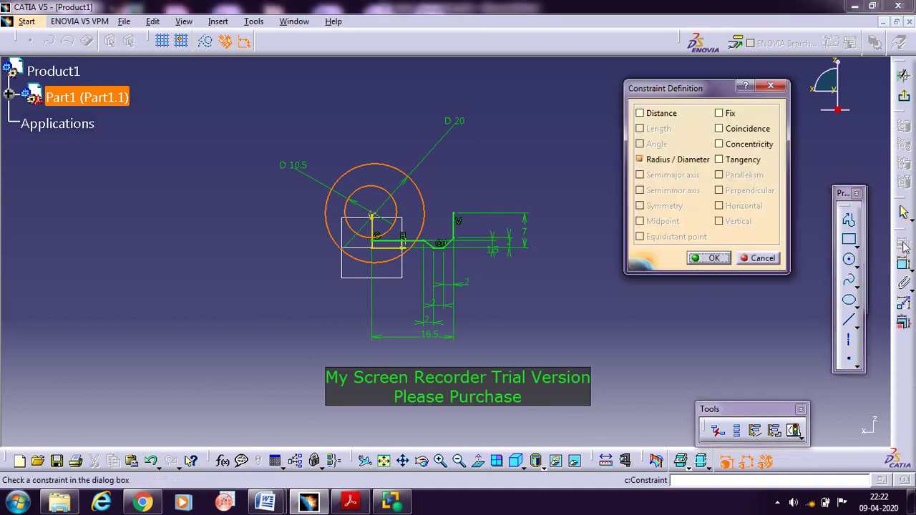
{"action": "left_click", "coordinate": [748, 145]}
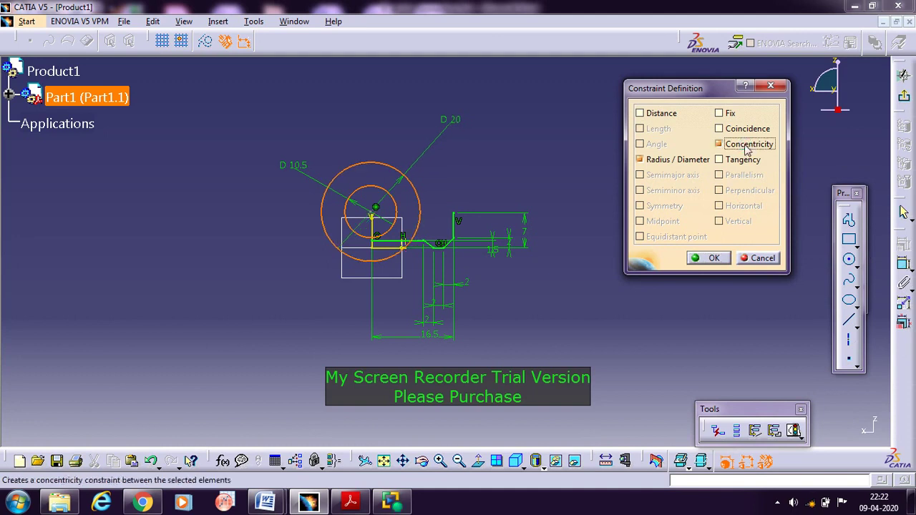
{"action": "left_click", "coordinate": [709, 258]}
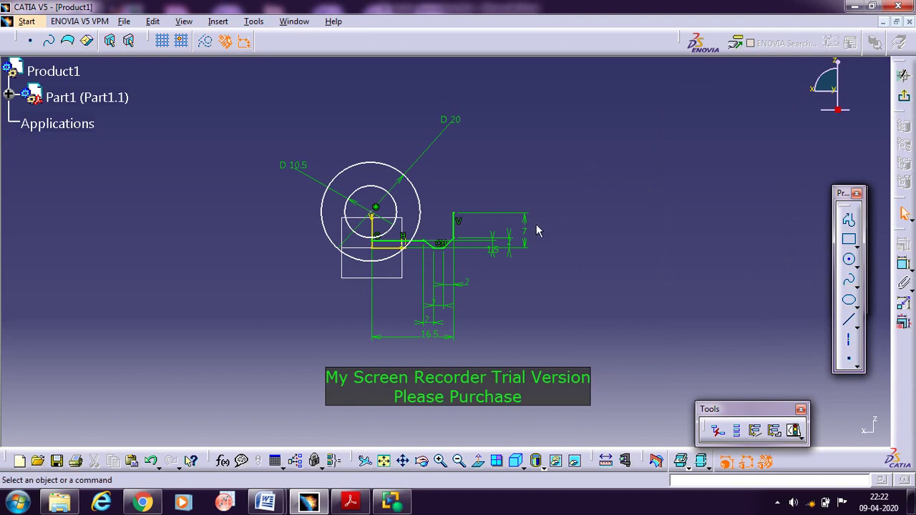
- Dimension the height of the circles' centre above the horizontal axis and set it to 7 mm
{"action": "mouse_move", "coordinate": [270, 347]}
{"action": "middle_mouse_down"}
{"action": "mouse_move", "coordinate": [269, 268]}
{"action": "mouse_move", "coordinate": [286, 257]}
{"action": "middle_mouse_up"}
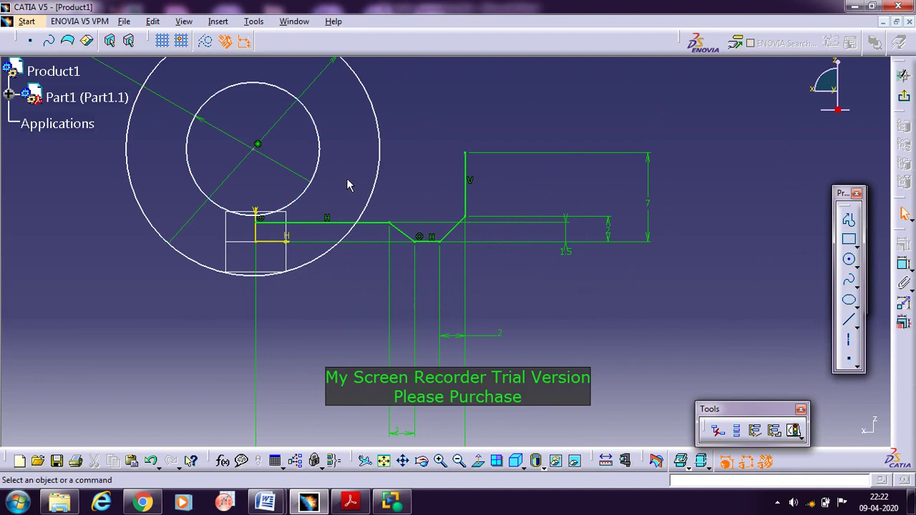
{"action": "left_click", "coordinate": [903, 264]}
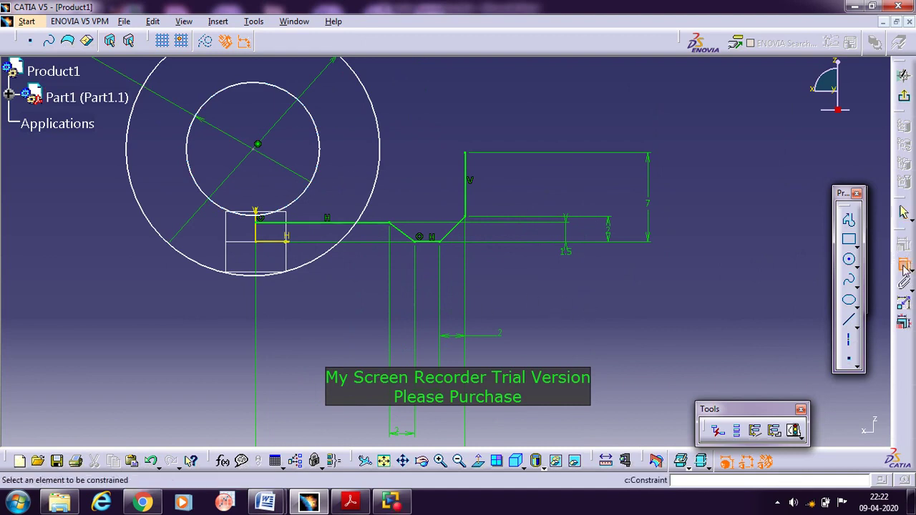
{"action": "left_click", "coordinate": [266, 242]}
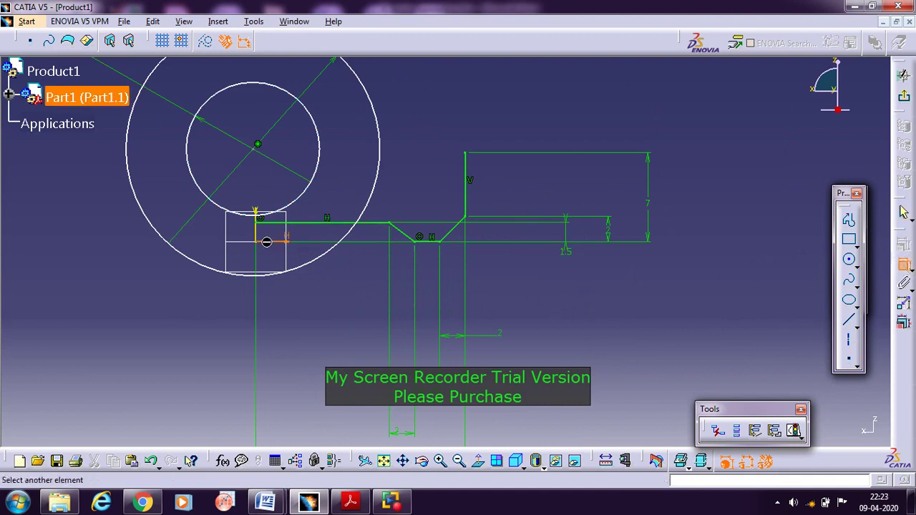
{"action": "left_click", "coordinate": [259, 149]}
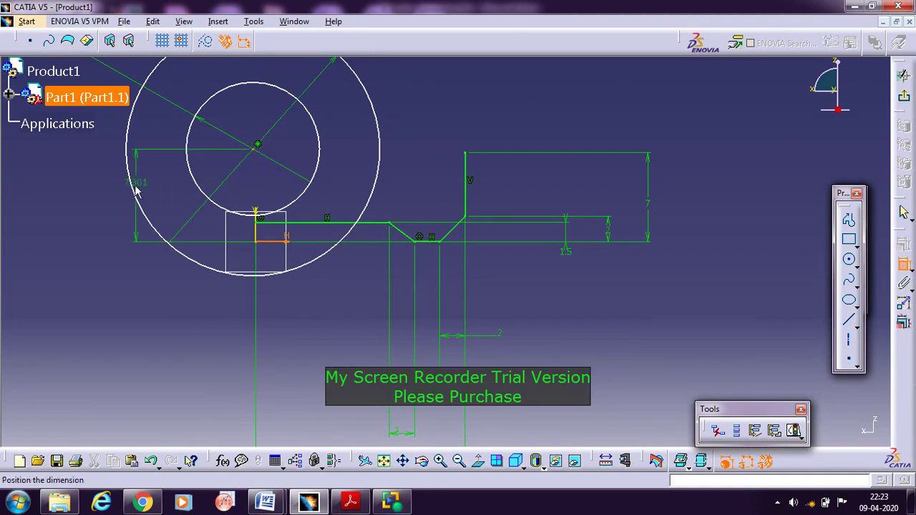
{"action": "left_click", "coordinate": [75, 205]}
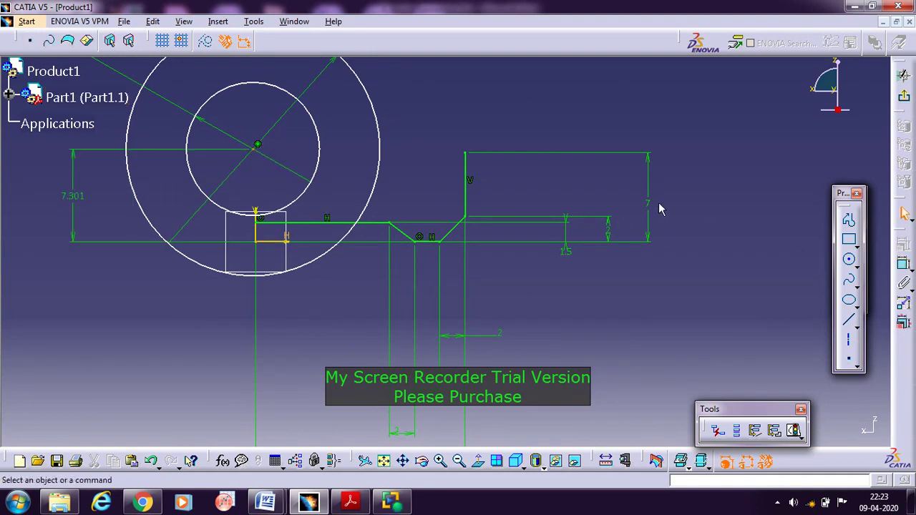
{"action": "double_click", "coordinate": [72, 198]}
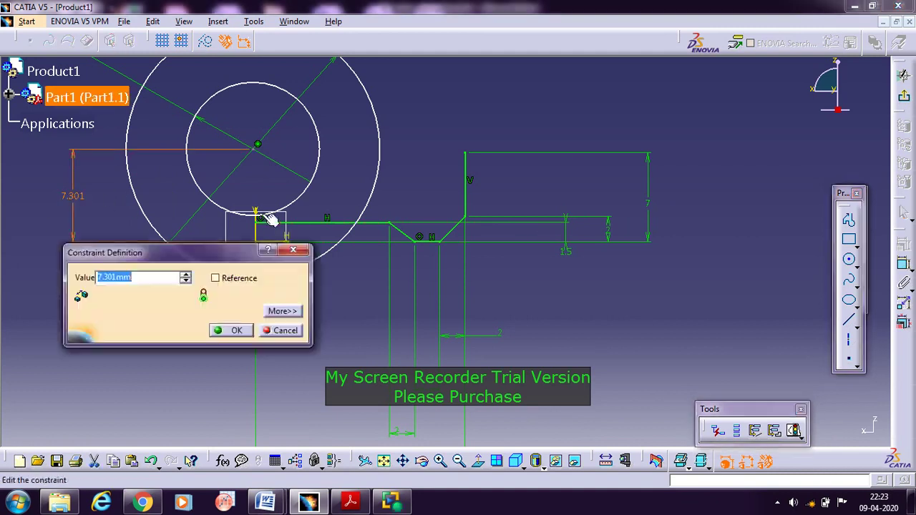
{"action": "type", "text": "7"}
{"action": "key", "text": "Return"}
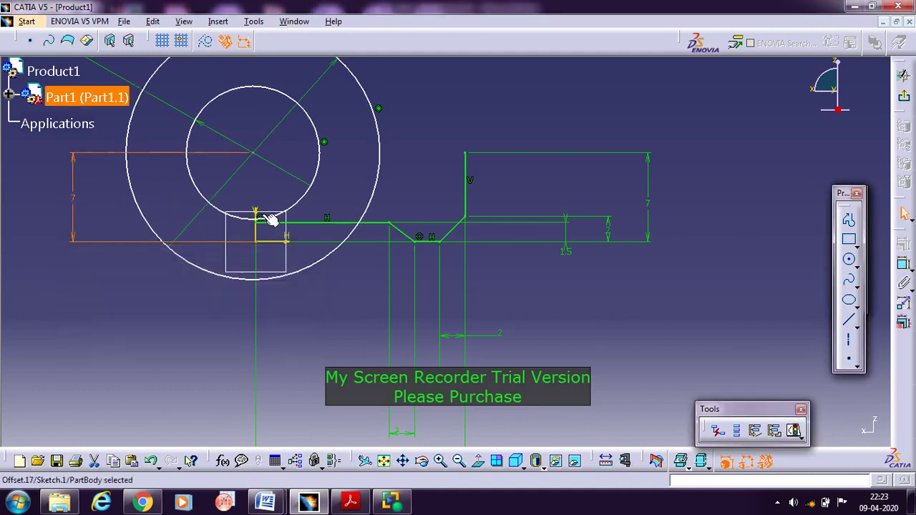
{"action": "left_click", "coordinate": [342, 315]}
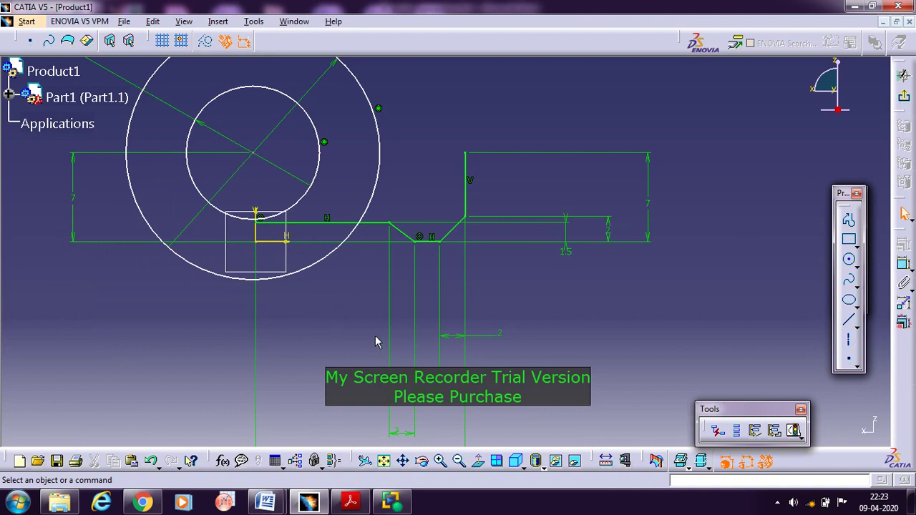
- Constrain the circles' centre point to be coincident with the vertical axis
{"action": "left_click", "coordinate": [258, 151]}
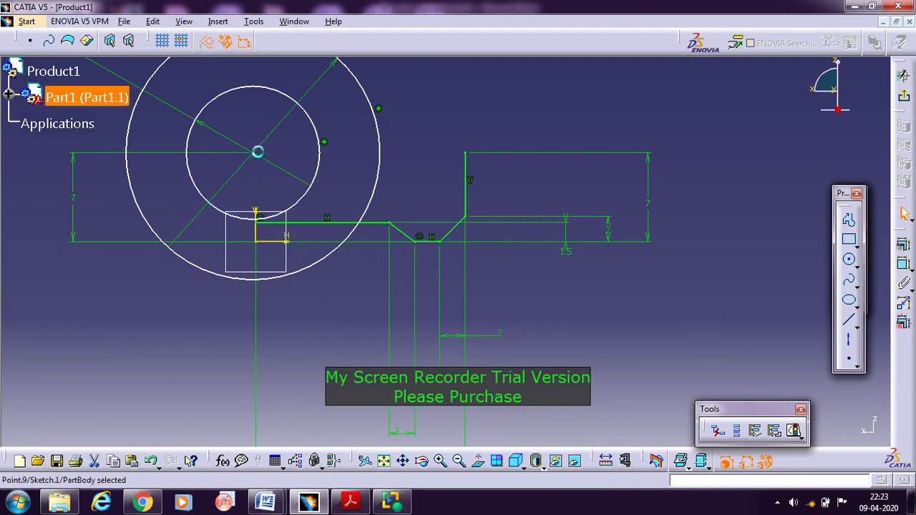
{"action": "left_click", "coordinate": [261, 236], "text": "ctrl"}
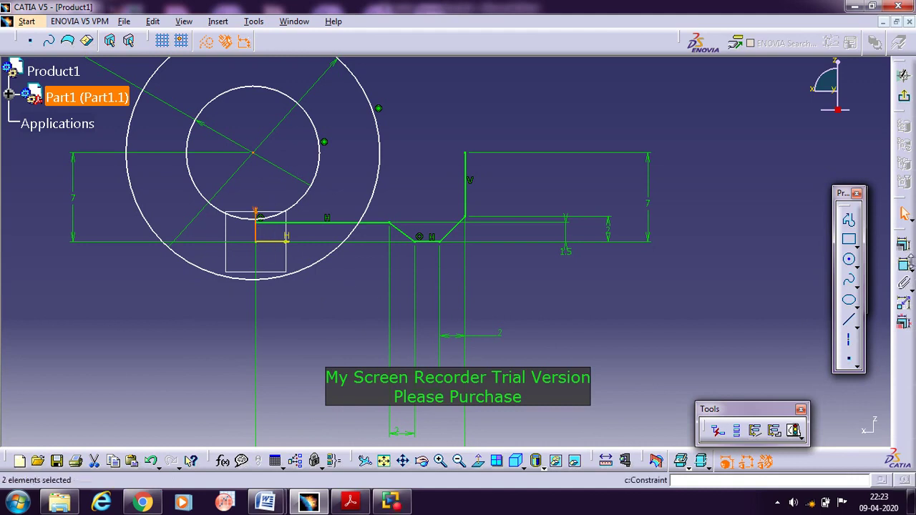
{"action": "left_click", "coordinate": [903, 245]}
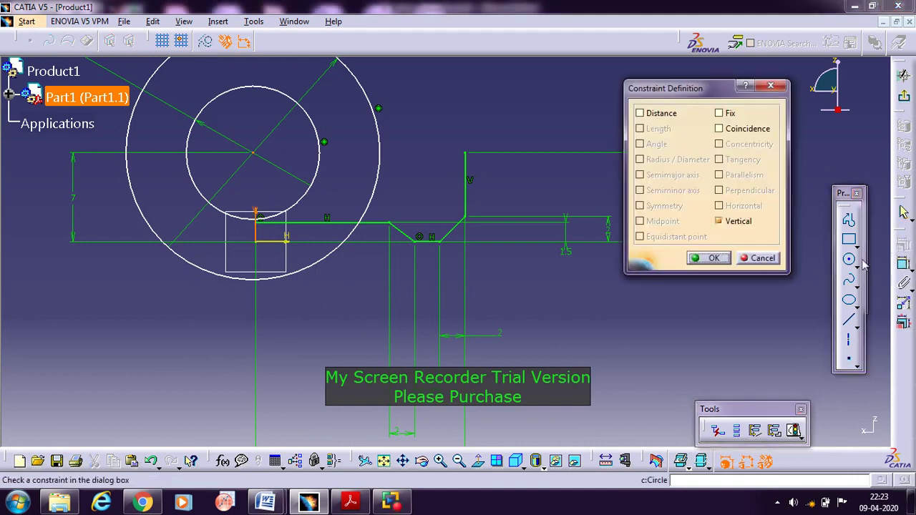
{"action": "left_click", "coordinate": [719, 130]}
{"action": "left_click", "coordinate": [712, 258]}
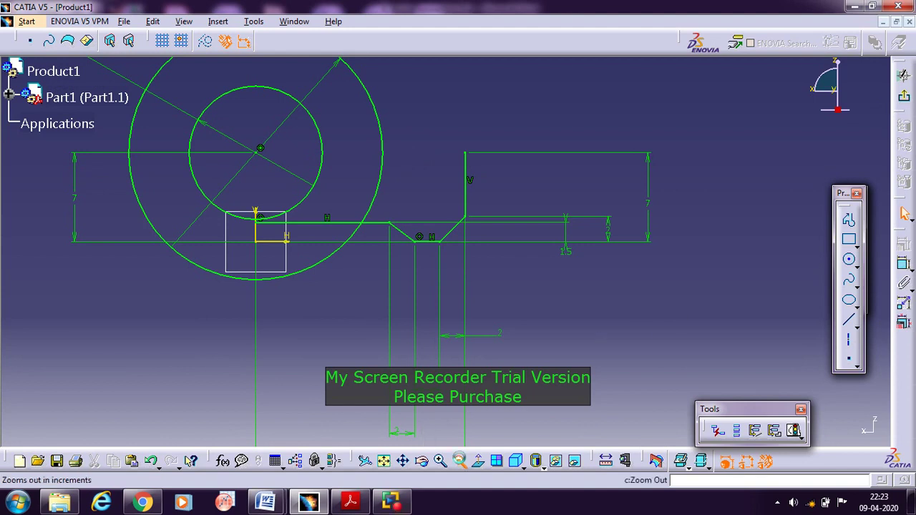
- Switch to Word to examine the distance piece's sloped side and R 10 top in the drawing, and return to CATIA
{"action": "left_click", "coordinate": [458, 460]}
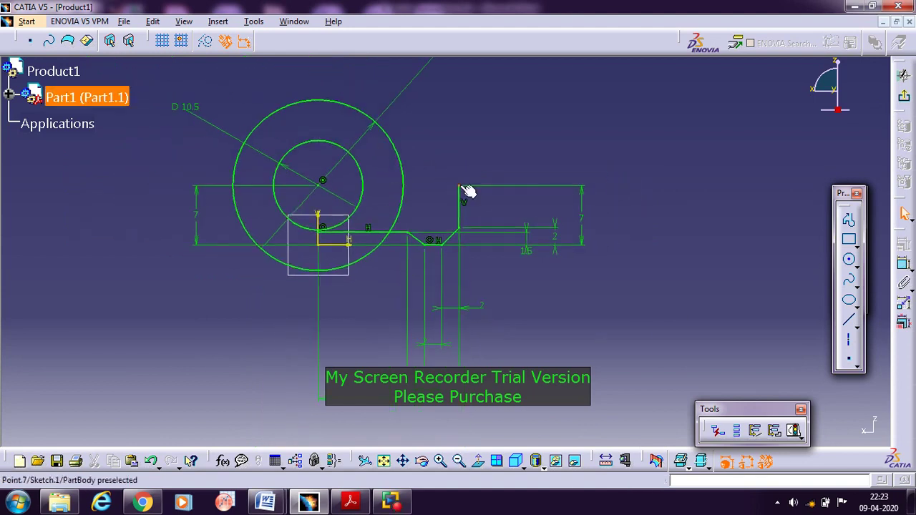
{"action": "mouse_move", "coordinate": [276, 504]}
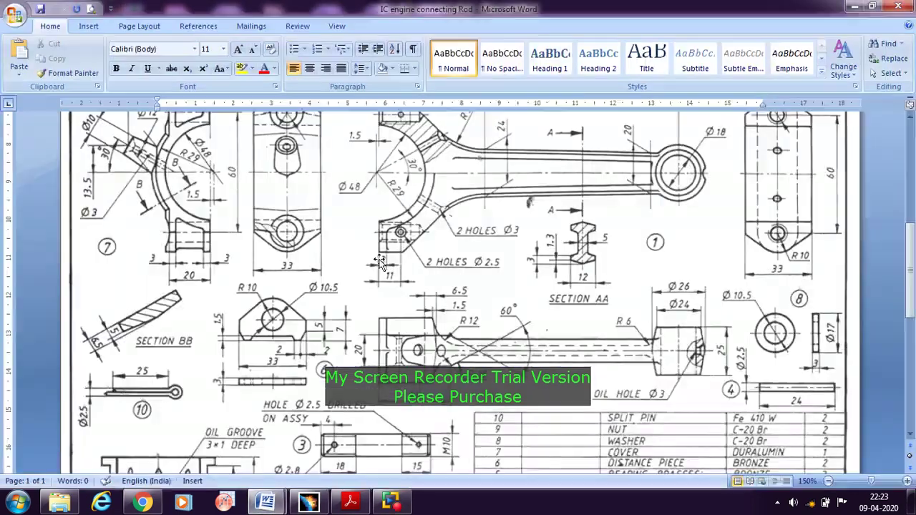
{"action": "left_click", "coordinate": [335, 447]}
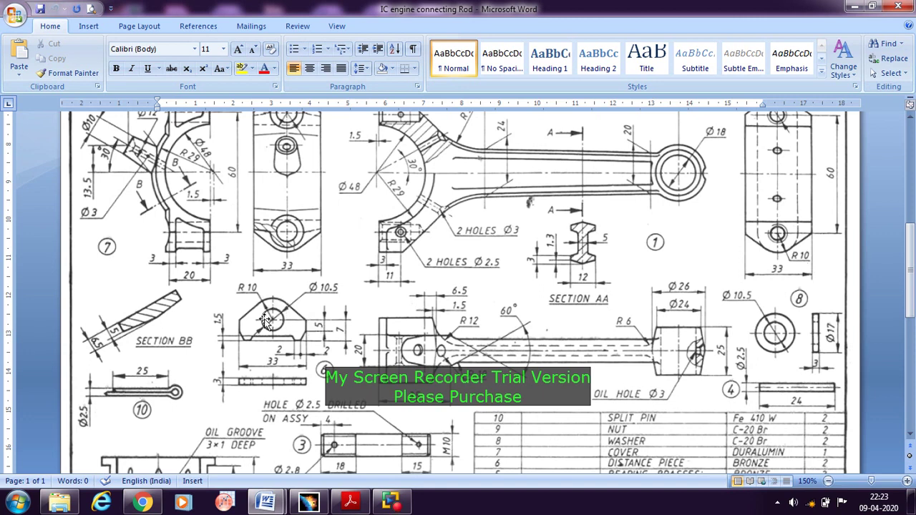
{"action": "left_click", "coordinate": [309, 503]}
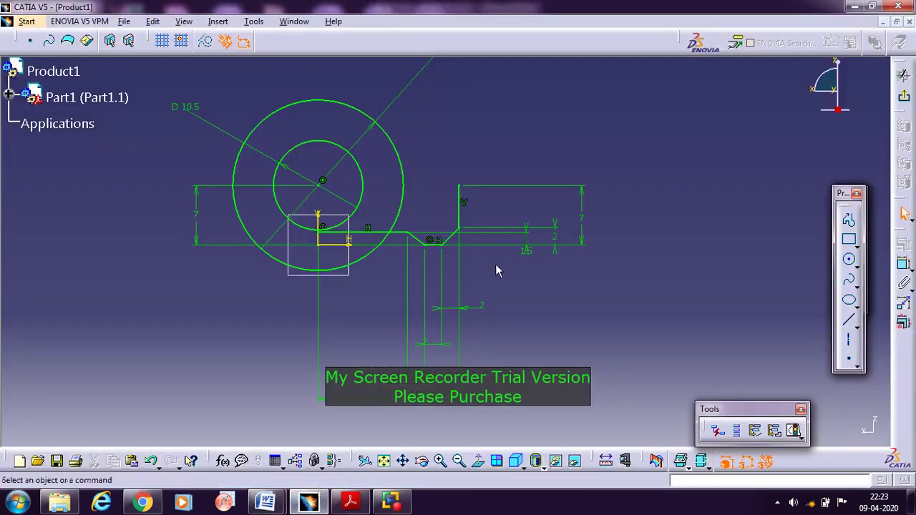
- Draw a sloped profile line about 13 mm long from the upper end of the vertical line to the outer circle
{"action": "left_click", "coordinate": [848, 220]}
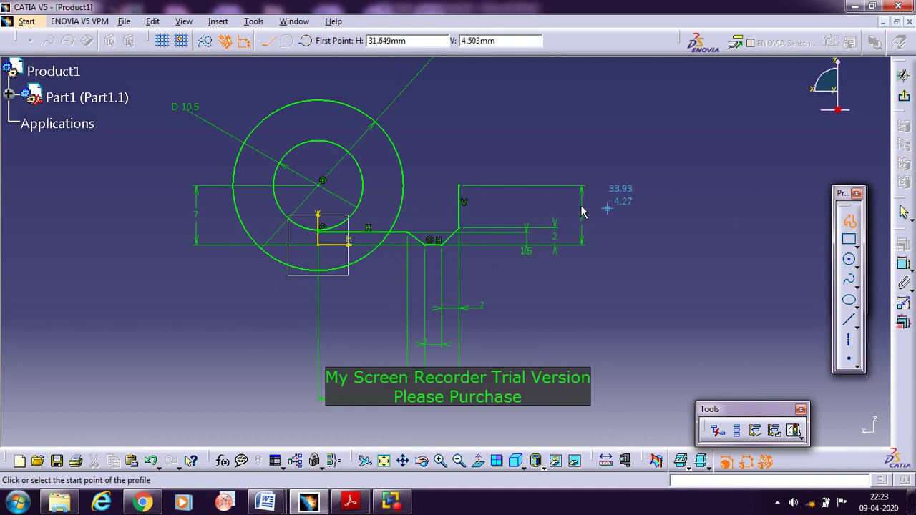
{"action": "left_click", "coordinate": [460, 187]}
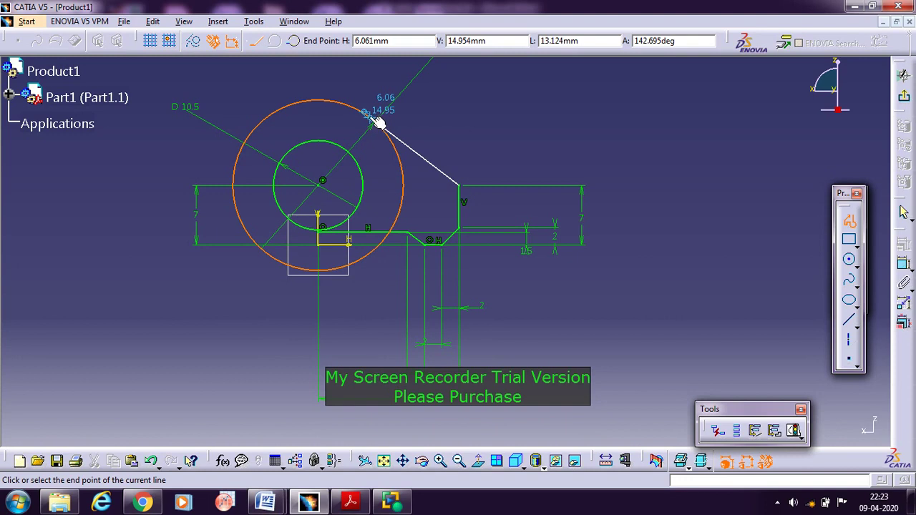
{"action": "left_click", "coordinate": [374, 118]}
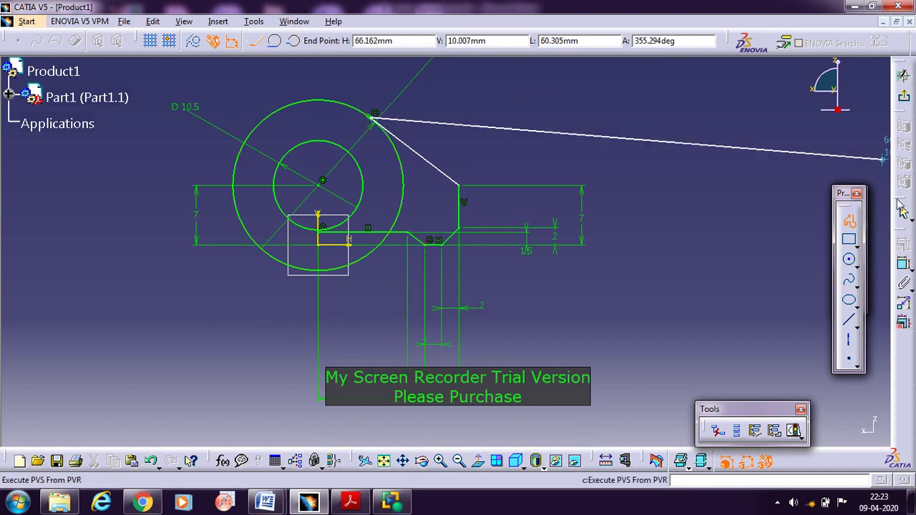
- Draw a vertical line from the outer circle's topmost point down to the sketch origin
{"action": "left_click", "coordinate": [902, 213]}
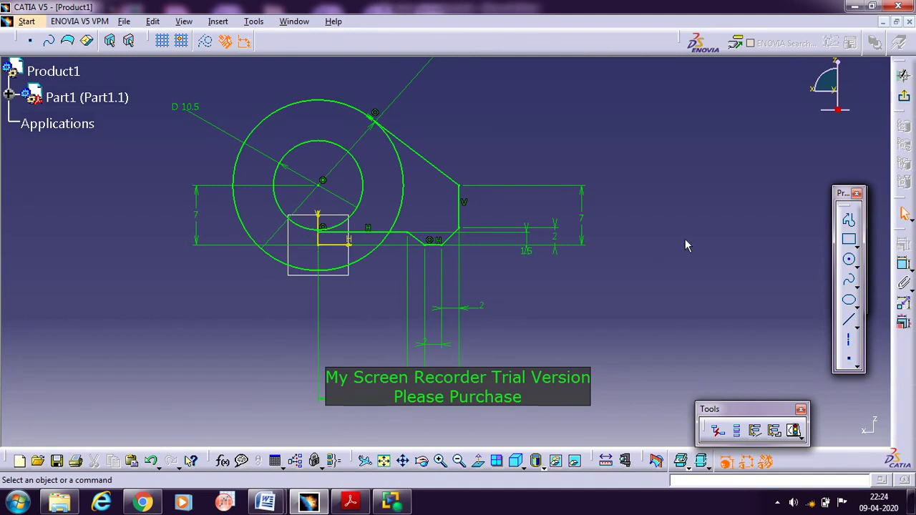
{"action": "left_click", "coordinate": [849, 321]}
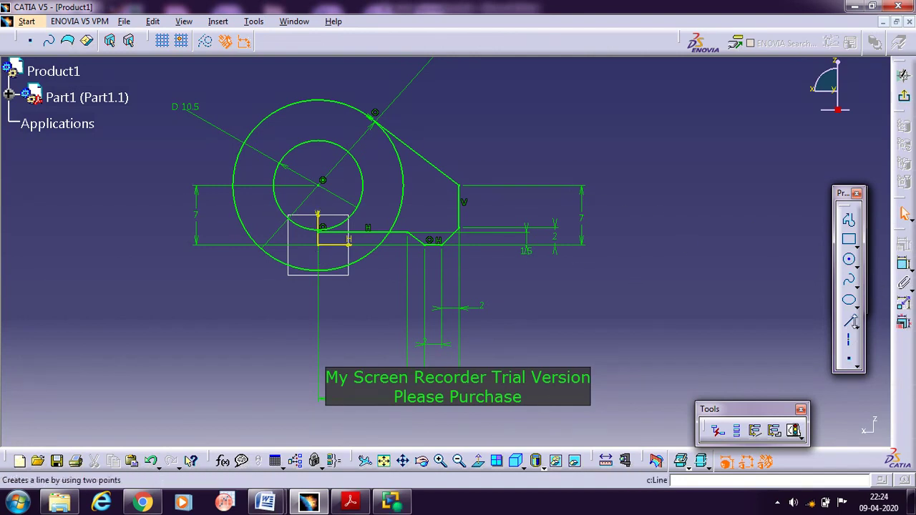
{"action": "left_click", "coordinate": [322, 102]}
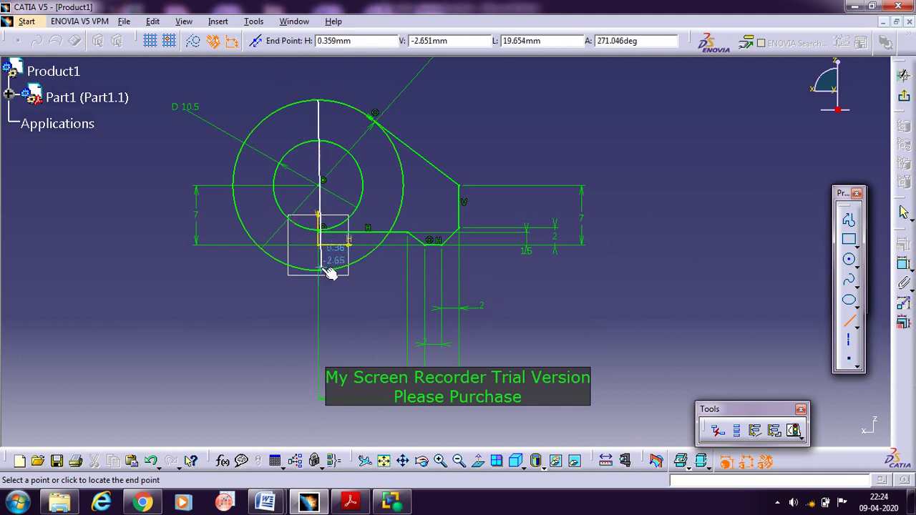
{"action": "left_click", "coordinate": [318, 243]}
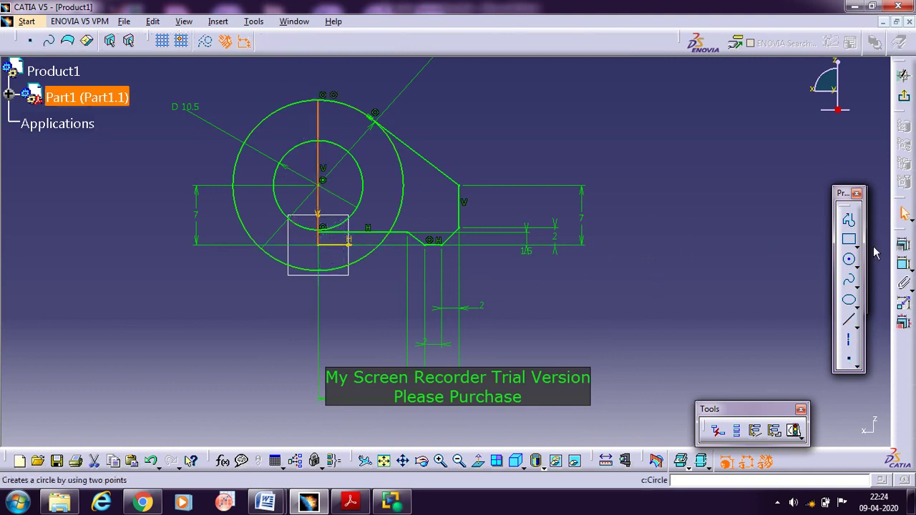
{"action": "left_click", "coordinate": [904, 215]}
{"action": "left_click", "coordinate": [664, 251]}
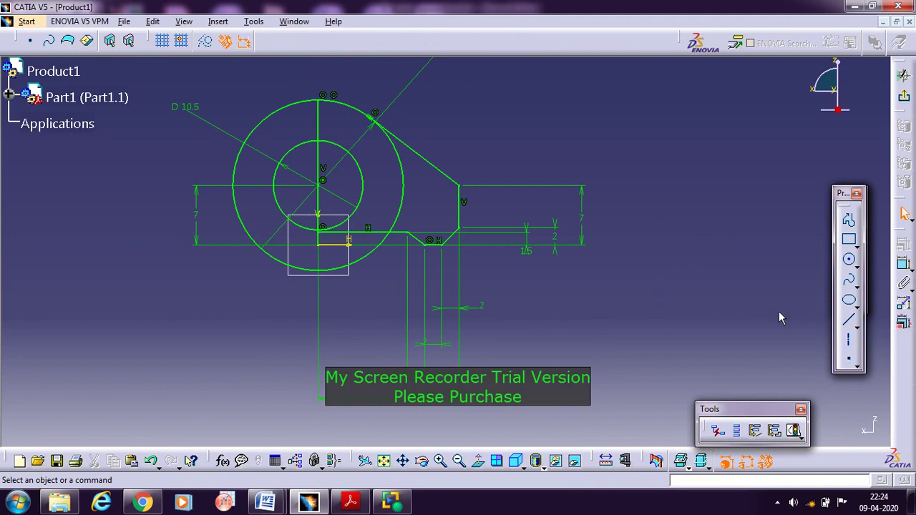
- Restore the contents and default positions of all toolbars, and float the Profile toolbar beside the drawing area
{"action": "right_click", "coordinate": [902, 367]}
{"action": "left_click", "coordinate": [794, 437]}
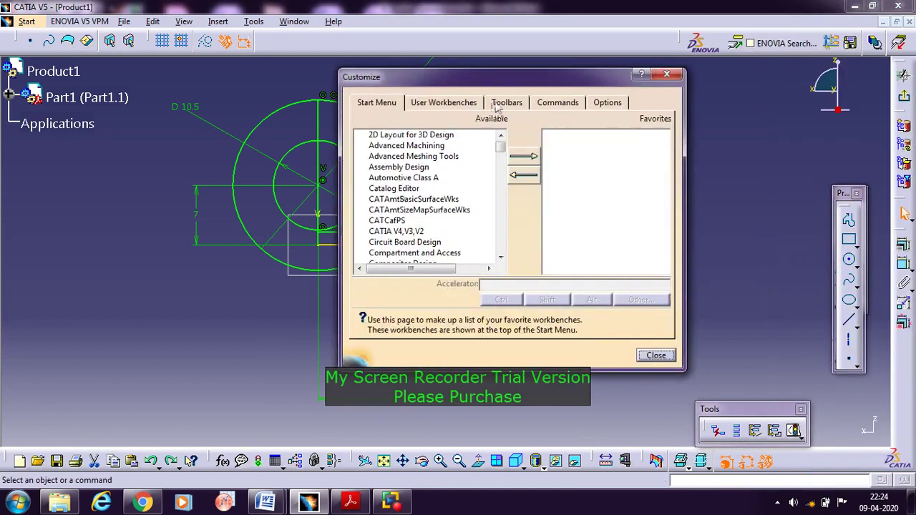
{"action": "left_click", "coordinate": [505, 104]}
{"action": "left_click", "coordinate": [625, 189]}
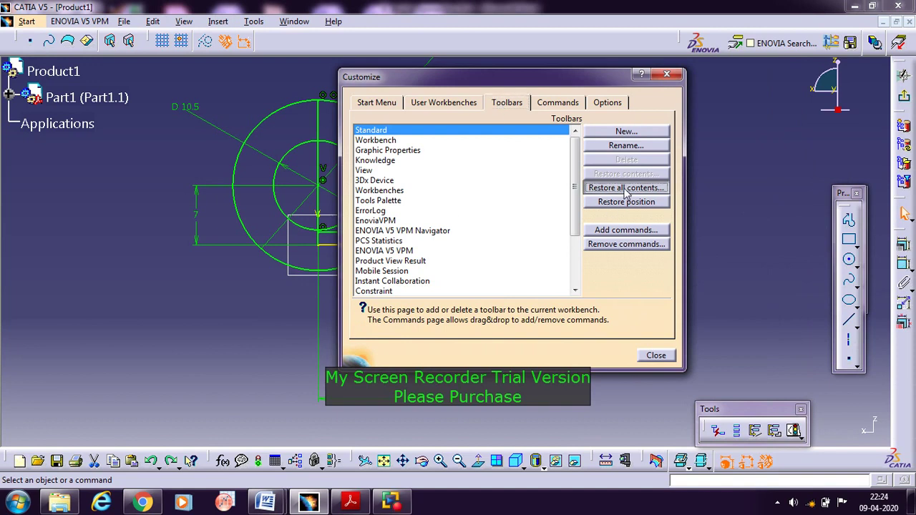
{"action": "left_click", "coordinate": [467, 282]}
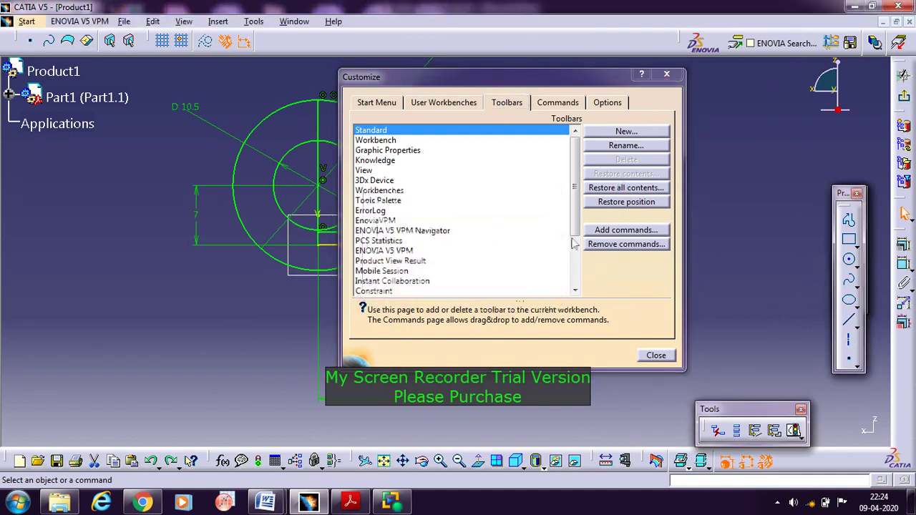
{"action": "left_click", "coordinate": [617, 203]}
{"action": "left_click", "coordinate": [450, 280]}
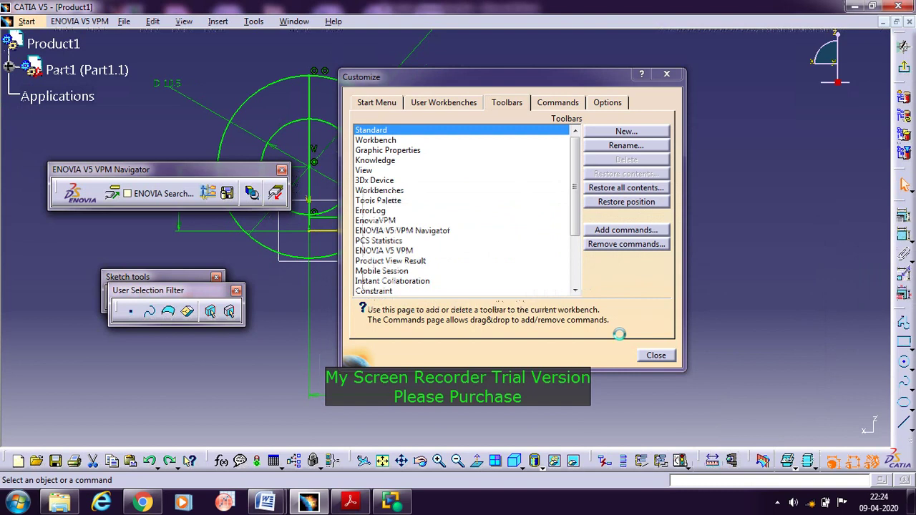
{"action": "left_click", "coordinate": [655, 356]}
{"action": "mouse_move", "coordinate": [898, 307]}
{"action": "left_mouse_down"}
{"action": "mouse_move", "coordinate": [860, 188]}
{"action": "mouse_move", "coordinate": [857, 130]}
{"action": "left_mouse_up"}
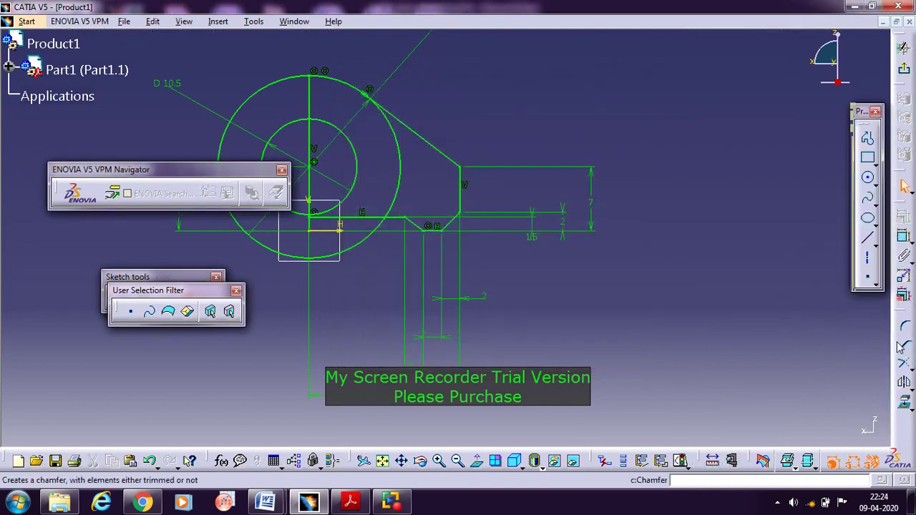
- Activate Quick Trim and dock the floating ENOVIA V5 VPM Navigator, Sketch tools and User Selection Filter toolbars
{"action": "left_click", "coordinate": [910, 366]}
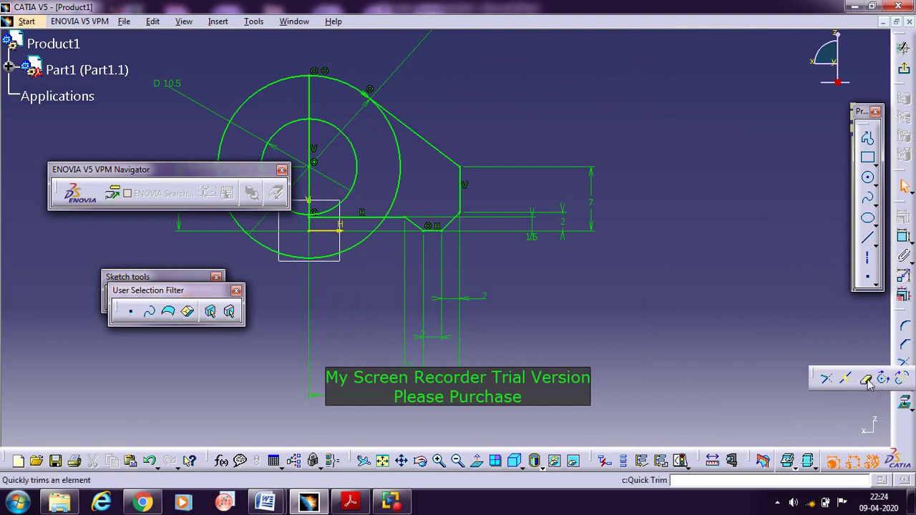
{"action": "left_click", "coordinate": [870, 385]}
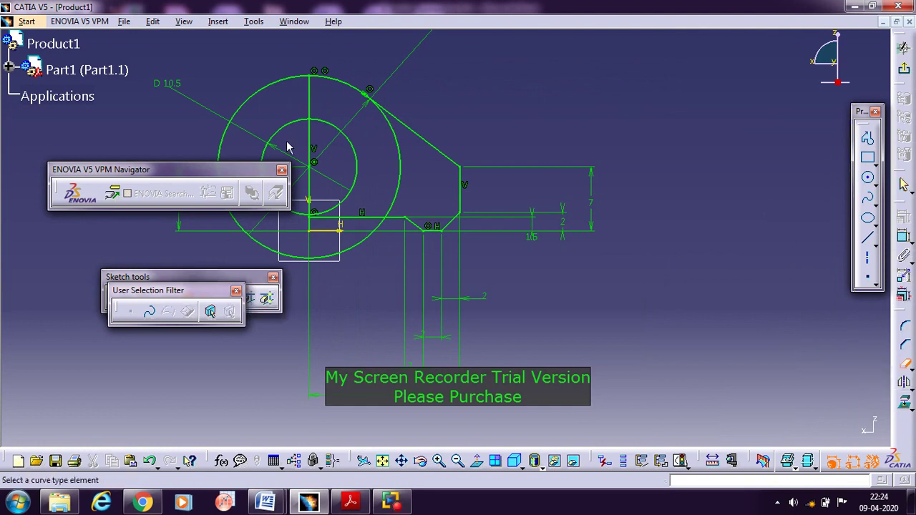
{"action": "mouse_move", "coordinate": [174, 165]}
{"action": "left_mouse_down"}
{"action": "mouse_move", "coordinate": [573, 32]}
{"action": "mouse_move", "coordinate": [643, 39]}
{"action": "left_mouse_up"}
{"action": "mouse_move", "coordinate": [179, 276]}
{"action": "left_mouse_down"}
{"action": "mouse_move", "coordinate": [107, 174]}
{"action": "mouse_move", "coordinate": [116, 75]}
{"action": "mouse_move", "coordinate": [178, 32]}
{"action": "left_mouse_up"}
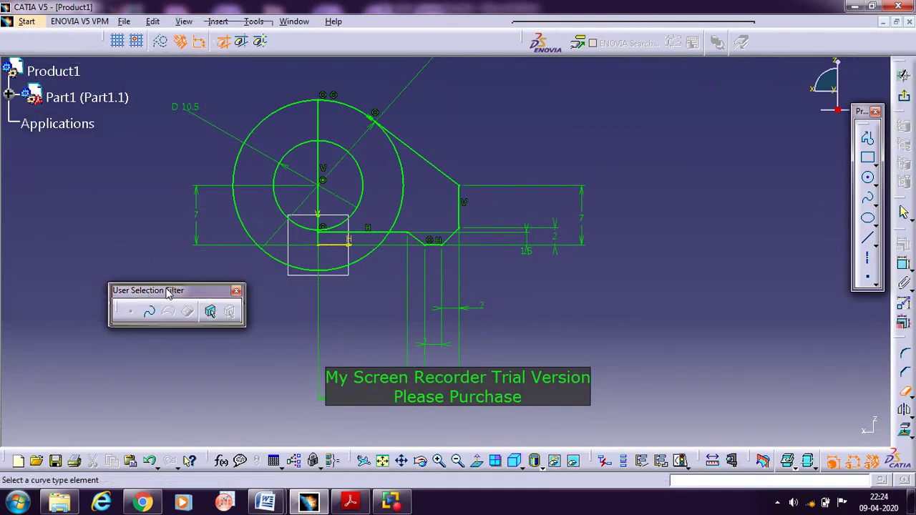
{"action": "mouse_move", "coordinate": [170, 289]}
{"action": "left_mouse_down"}
{"action": "mouse_move", "coordinate": [346, 51]}
{"action": "mouse_move", "coordinate": [405, 37]}
{"action": "left_mouse_up"}
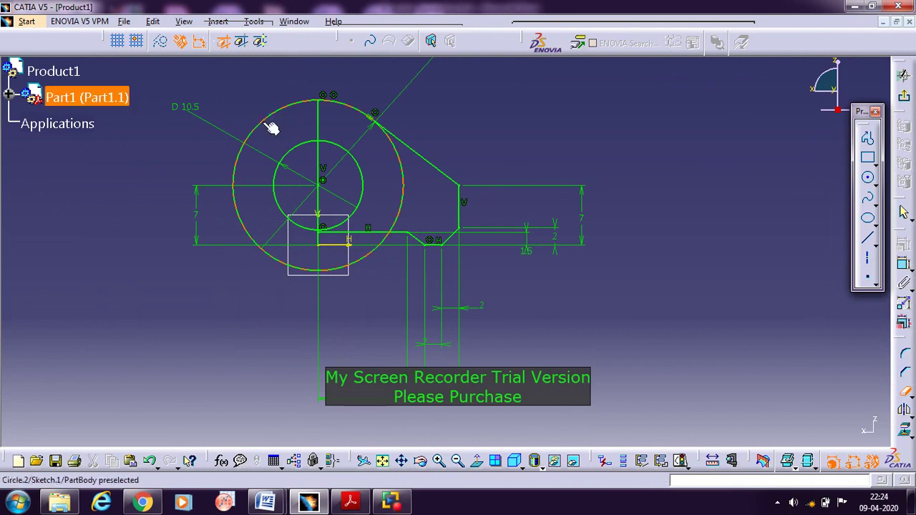
- Trim away both circles' left halves, the outer arc below the sloped line and the vertical centre line
{"action": "left_click", "coordinate": [264, 121]}
{"action": "left_click", "coordinate": [293, 153]}
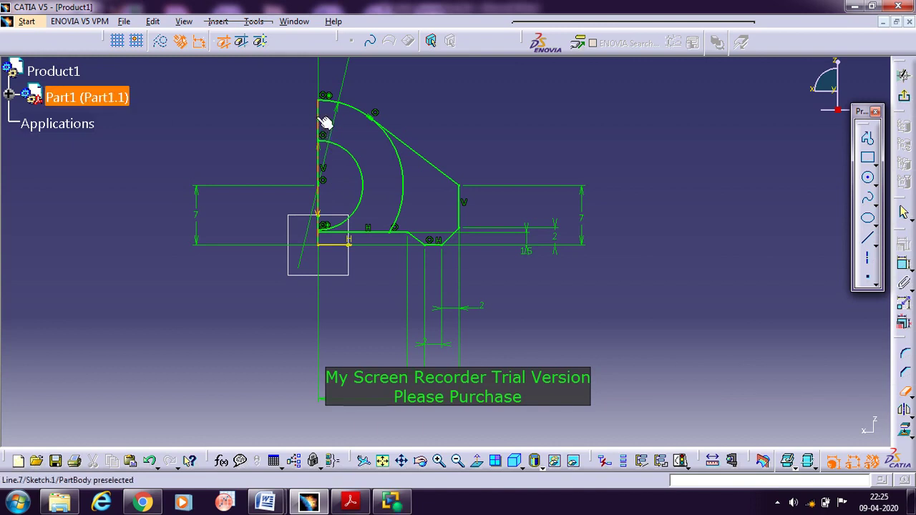
{"action": "left_click", "coordinate": [404, 194]}
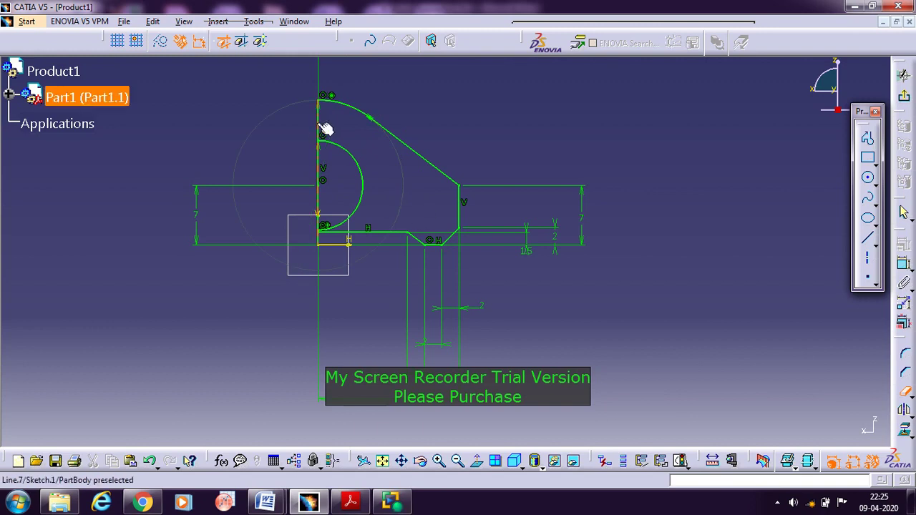
{"action": "left_click", "coordinate": [317, 166]}
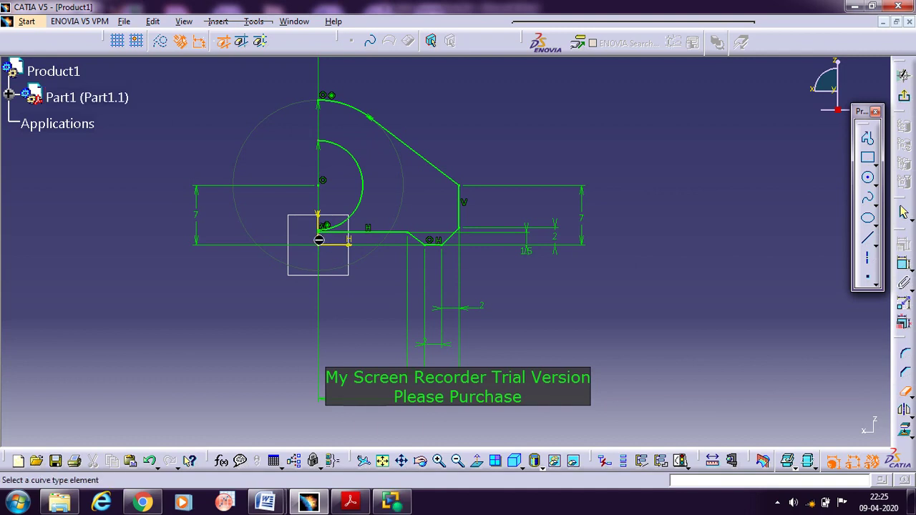
{"action": "middle_click_drag", "start_coordinate": [179, 293], "coordinate": [139, 215], "text": "ctrl"}
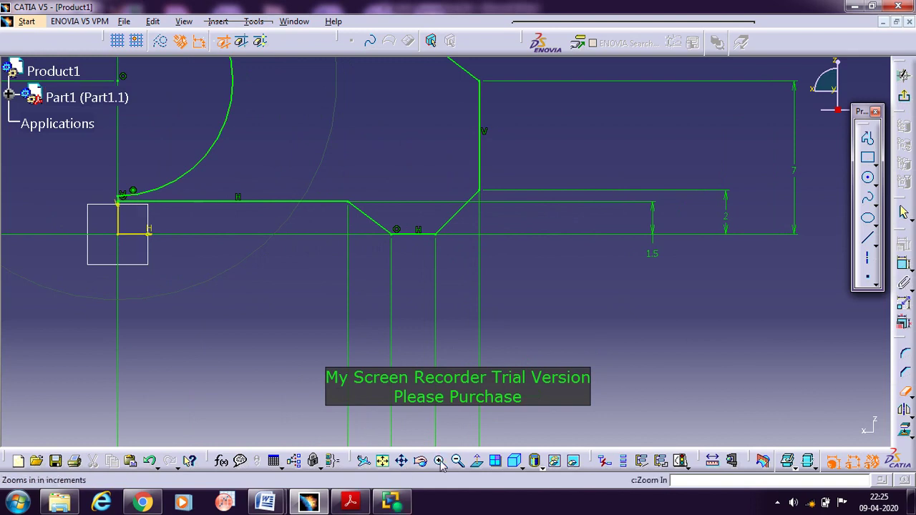
{"action": "middle_click_drag", "start_coordinate": [190, 330], "coordinate": [312, 251], "text": "ctrl"}
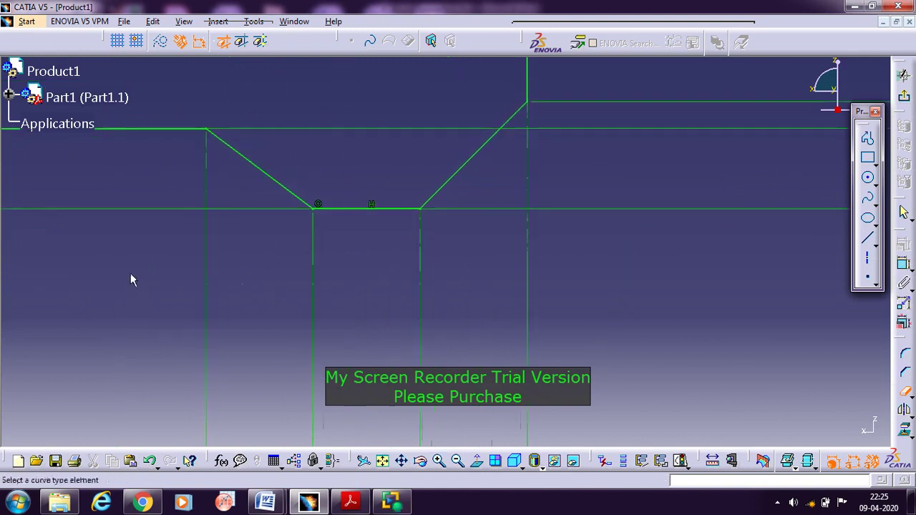
{"action": "middle_click_drag", "start_coordinate": [131, 278], "coordinate": [613, 419]}
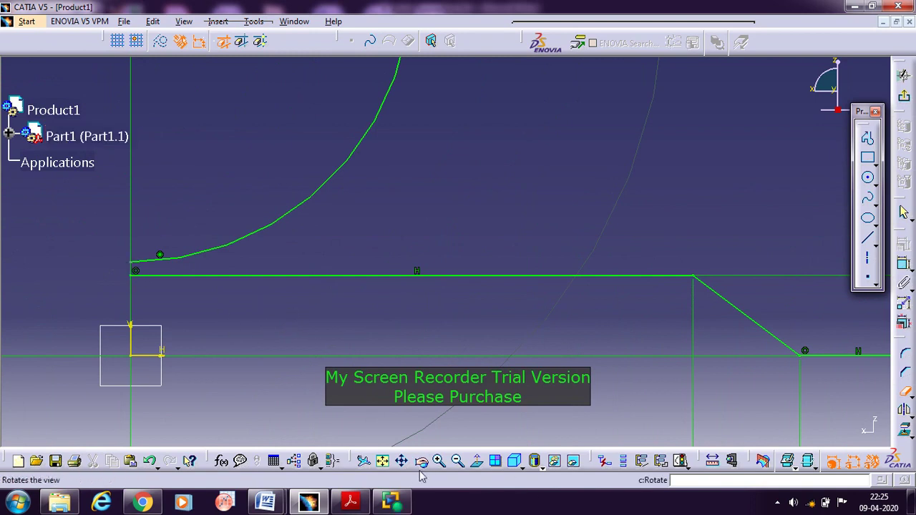
{"action": "left_click", "coordinate": [382, 461]}
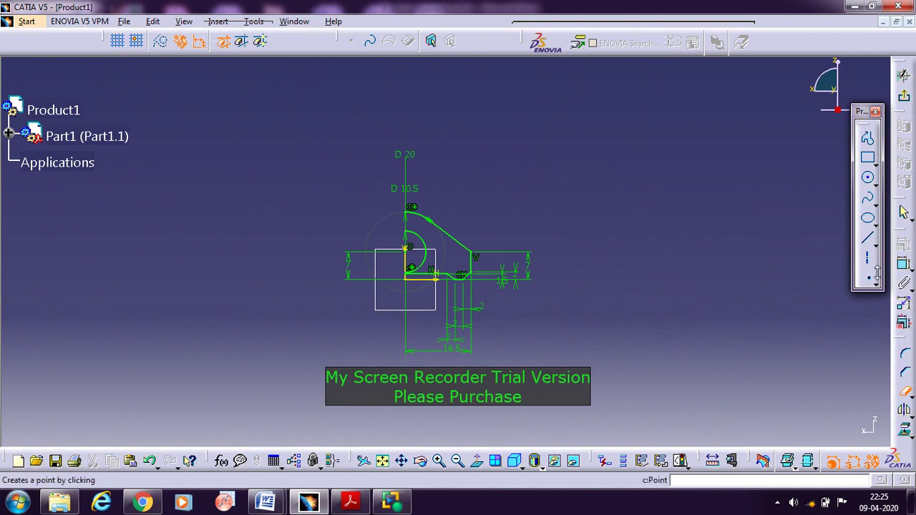
{"action": "left_click", "coordinate": [904, 216]}
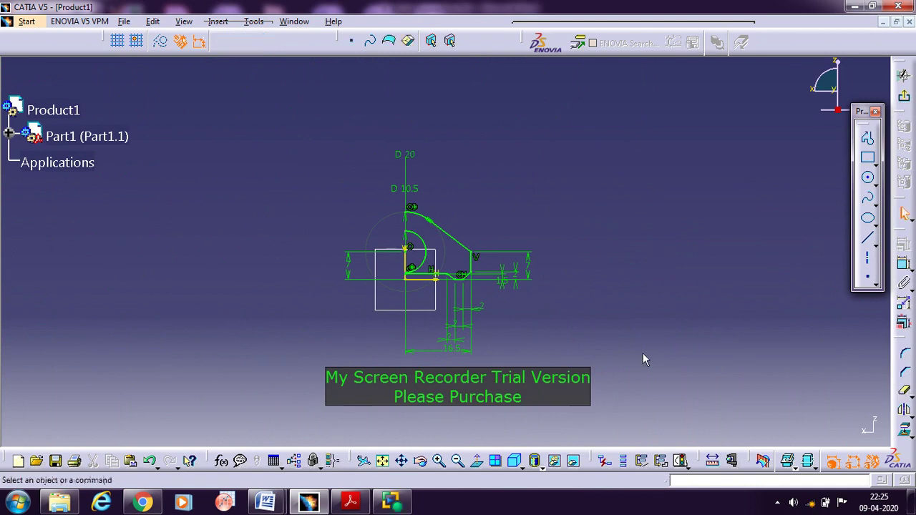
- Mirror the half profile, including the inner half circle, about the vertical axis
{"action": "left_click", "coordinate": [418, 214]}
{"action": "left_click", "coordinate": [453, 239], "text": "ctrl"}
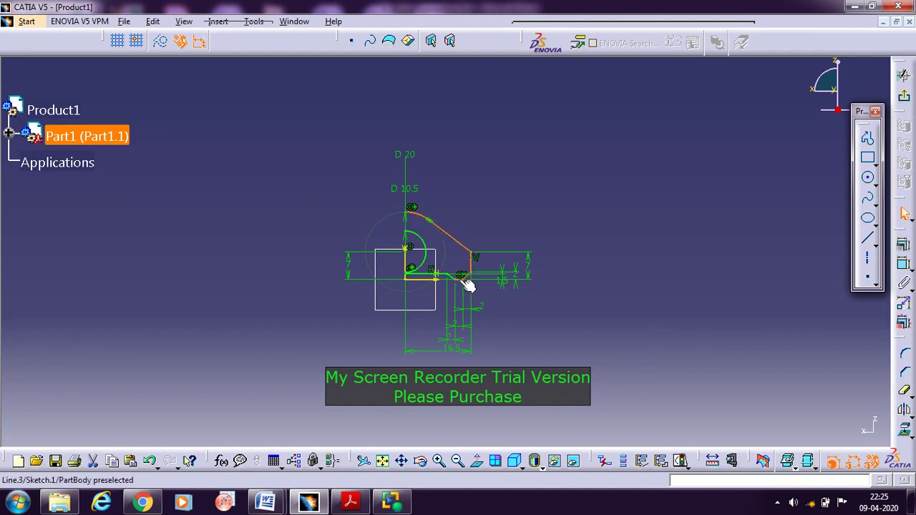
{"action": "left_click", "coordinate": [469, 281], "text": "ctrl"}
{"action": "left_click", "coordinate": [445, 276], "text": "ctrl"}
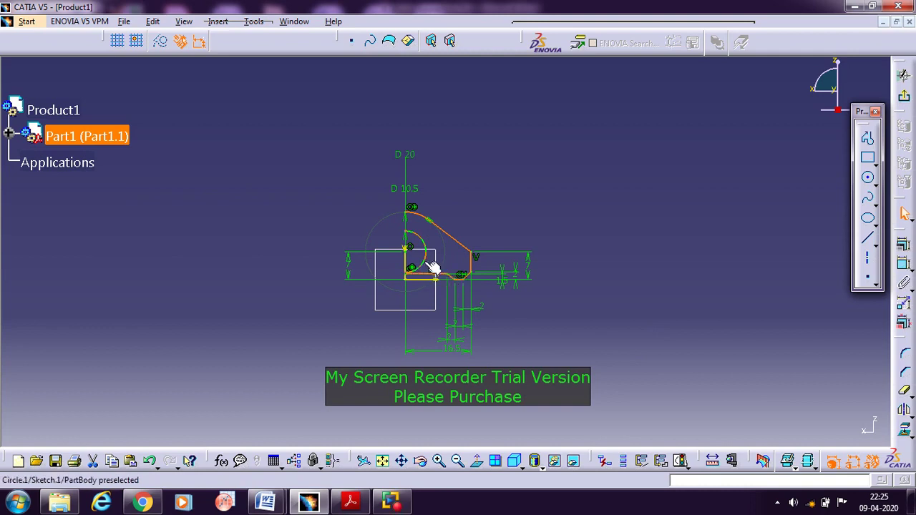
{"action": "left_click", "coordinate": [423, 261], "text": "ctrl"}
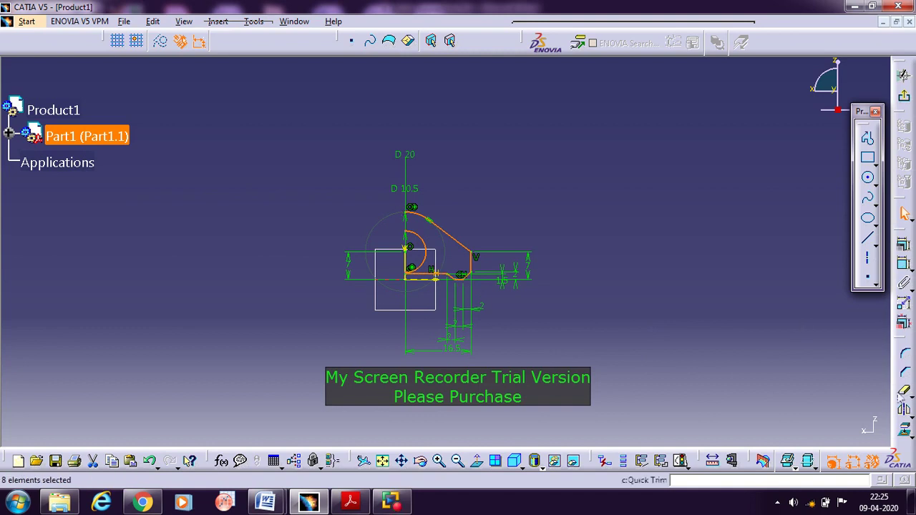
{"action": "left_click", "coordinate": [904, 410]}
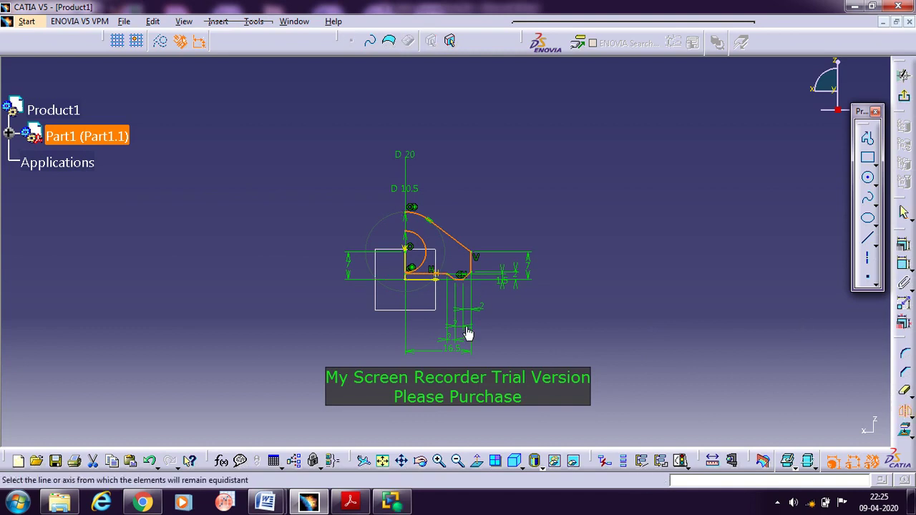
{"action": "left_click", "coordinate": [406, 267]}
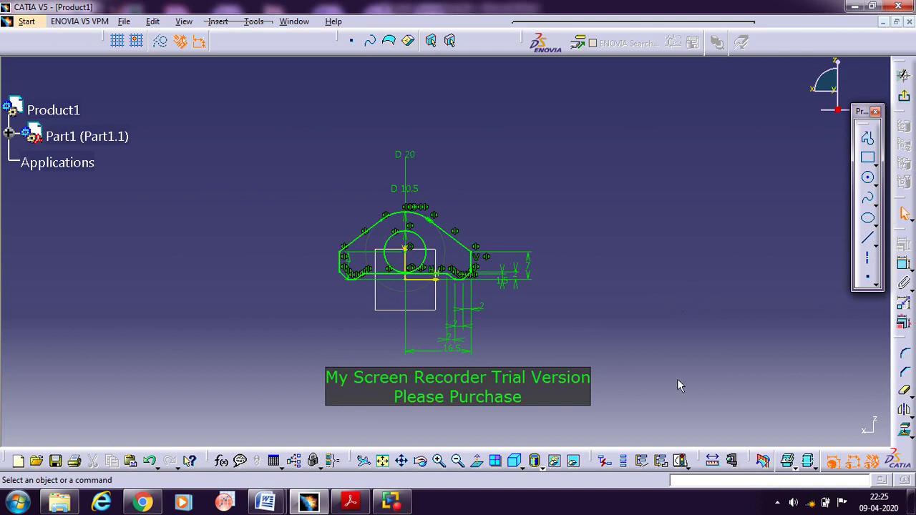
- Run Sketch Analysis from the solving status and delete the inner circle's selected under-constrained points
{"action": "left_click", "coordinate": [681, 463]}
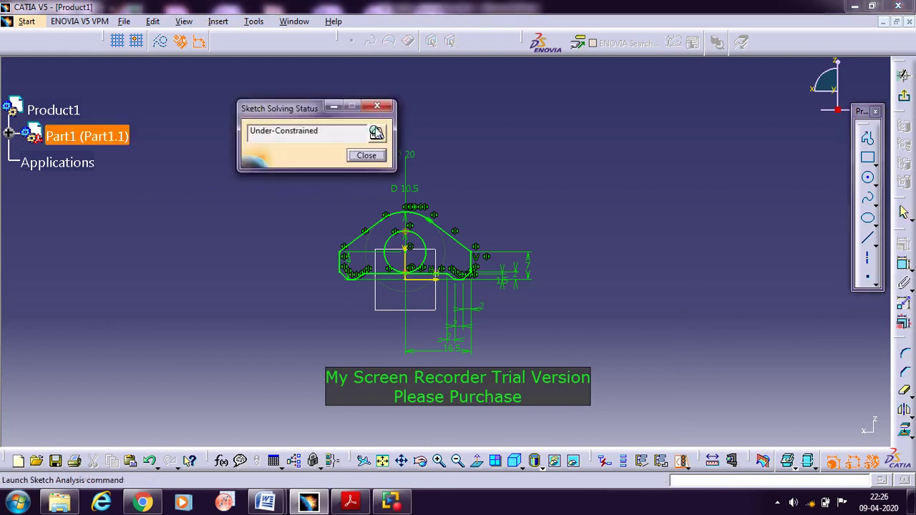
{"action": "left_click", "coordinate": [376, 134]}
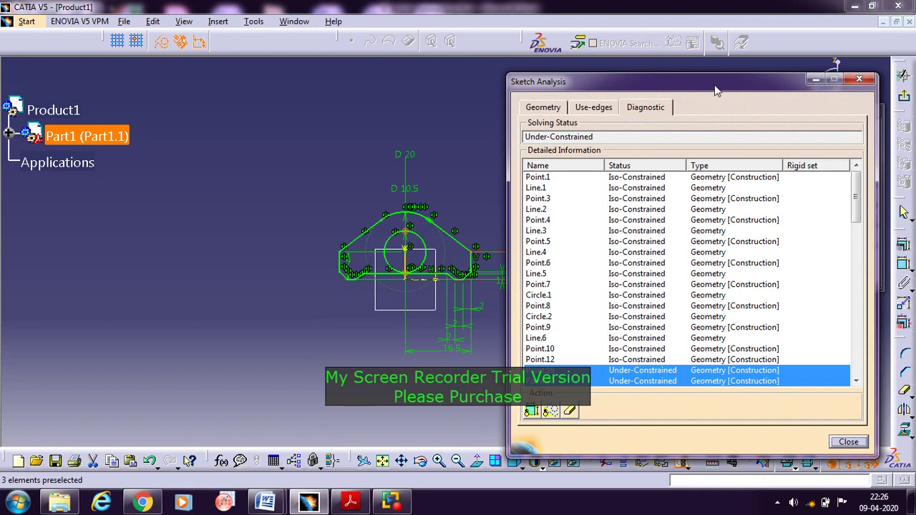
{"action": "left_click_drag", "start_coordinate": [715, 91], "coordinate": [772, 93]}
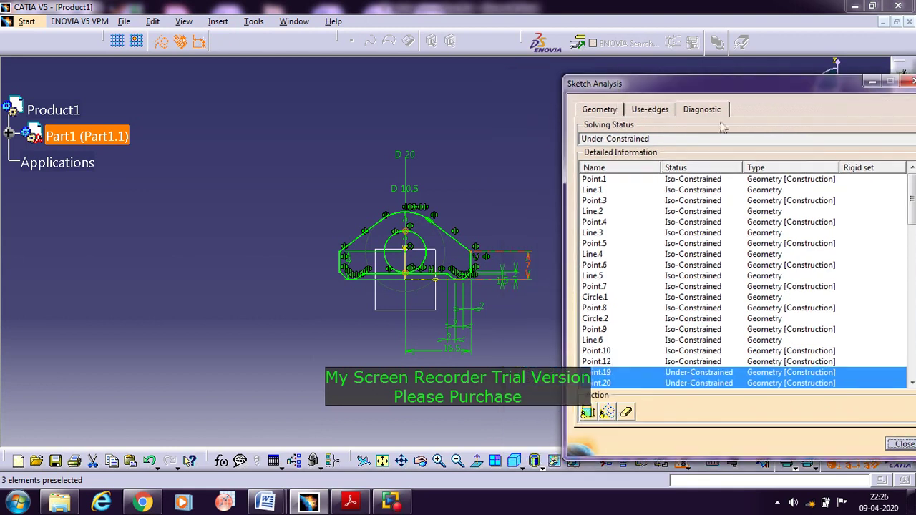
{"action": "left_click", "coordinate": [683, 384], "text": "ctrl"}
{"action": "left_click", "coordinate": [626, 412]}
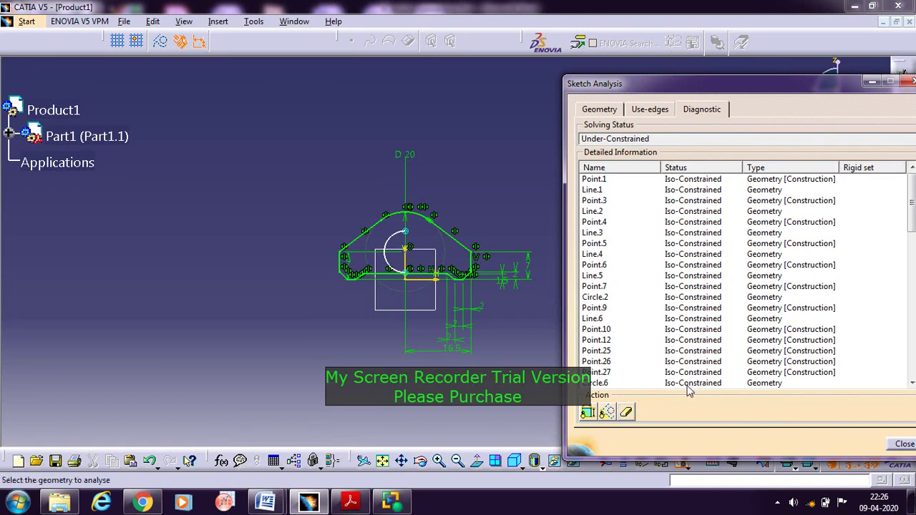
- Examine the under-constrained points and circle of the inner half circle in the Sketch Analysis diagnostics, and close the analysis
{"action": "left_click", "coordinate": [911, 385]}
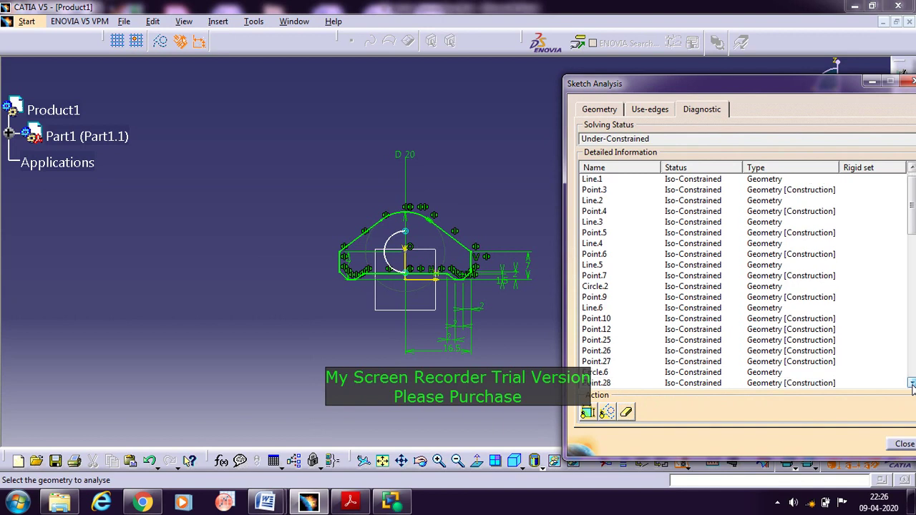
{"action": "left_click", "coordinate": [911, 385]}
{"action": "left_click", "coordinate": [911, 385]}
{"action": "left_click", "coordinate": [911, 384]}
{"action": "left_click", "coordinate": [911, 384]}
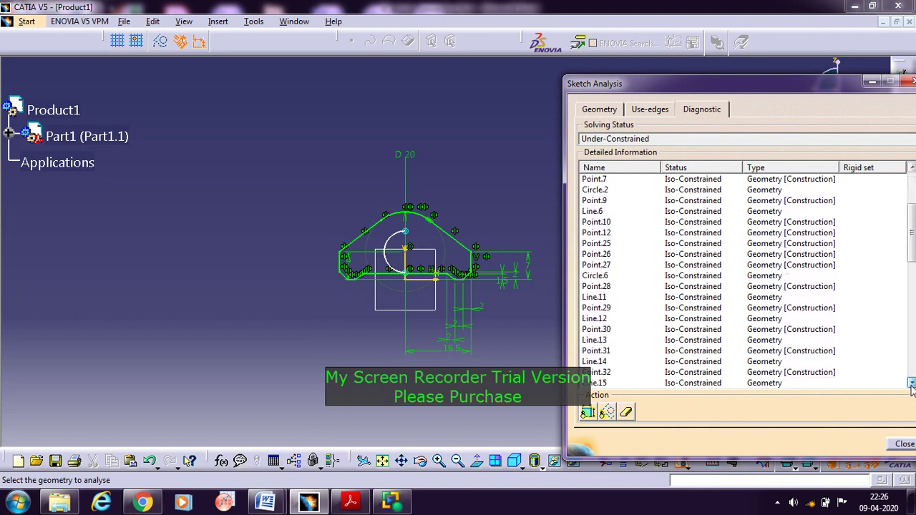
{"action": "left_click", "coordinate": [911, 385]}
{"action": "left_click", "coordinate": [911, 384]}
{"action": "left_click", "coordinate": [911, 385]}
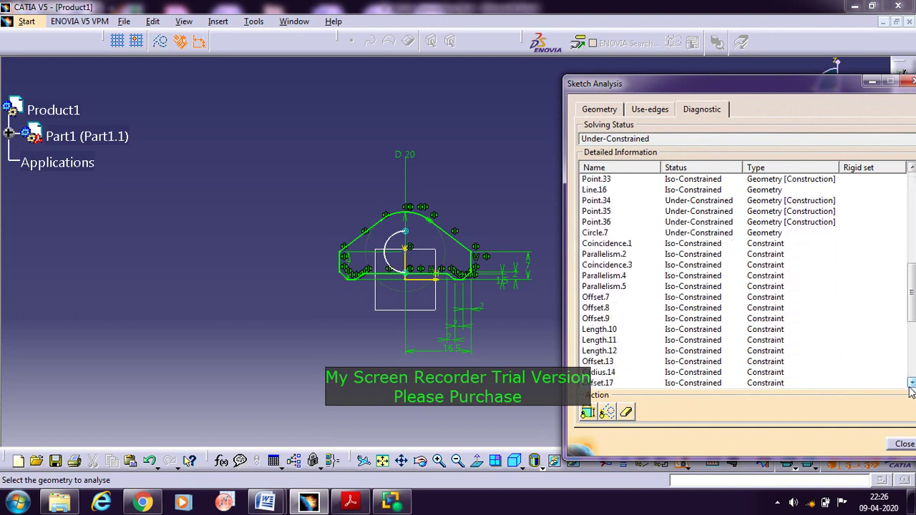
{"action": "left_click", "coordinate": [688, 202]}
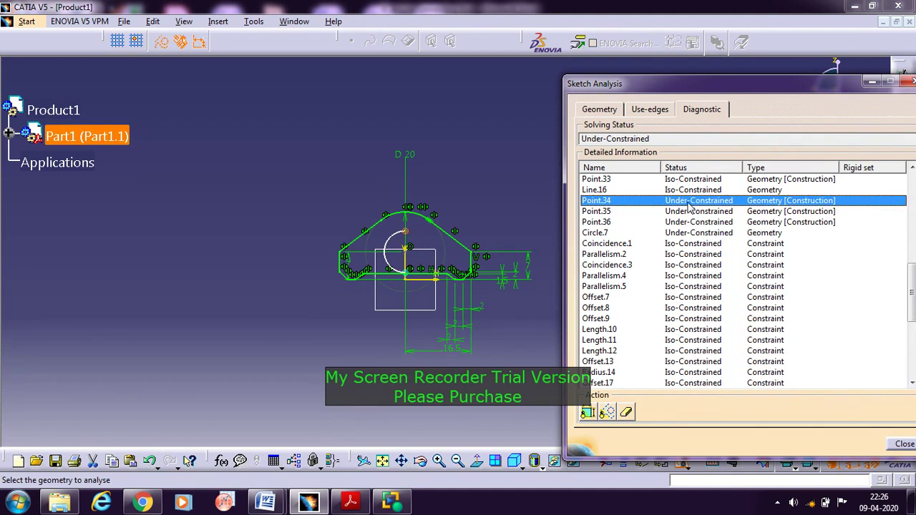
{"action": "left_click", "coordinate": [686, 213]}
{"action": "left_click", "coordinate": [685, 223]}
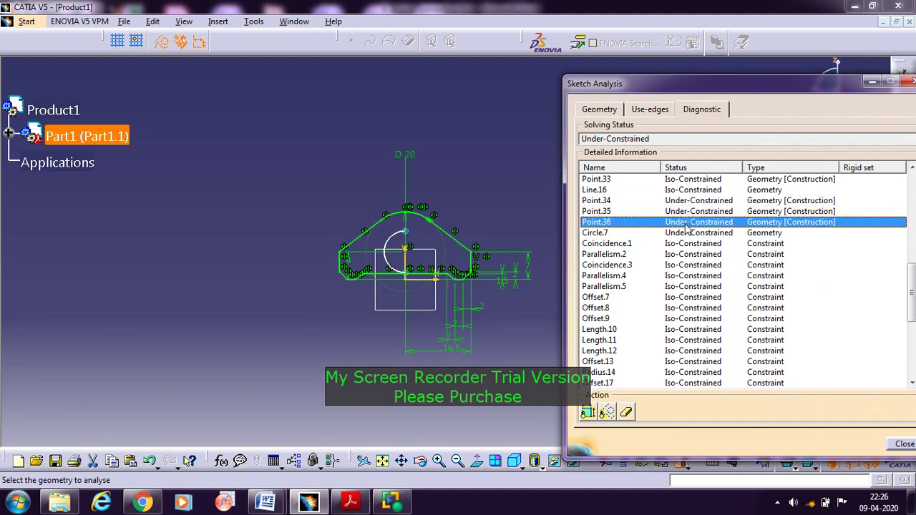
{"action": "left_click", "coordinate": [685, 234]}
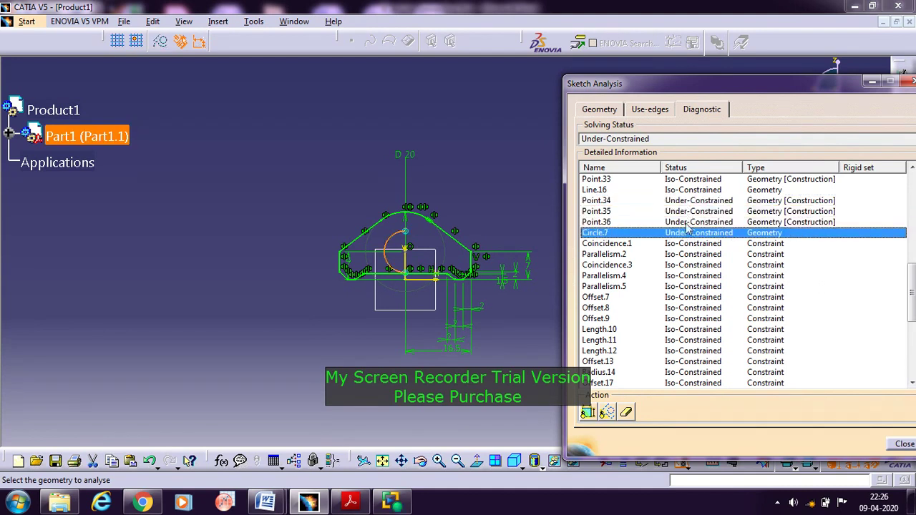
{"action": "left_click", "coordinate": [688, 222]}
{"action": "left_click", "coordinate": [691, 213]}
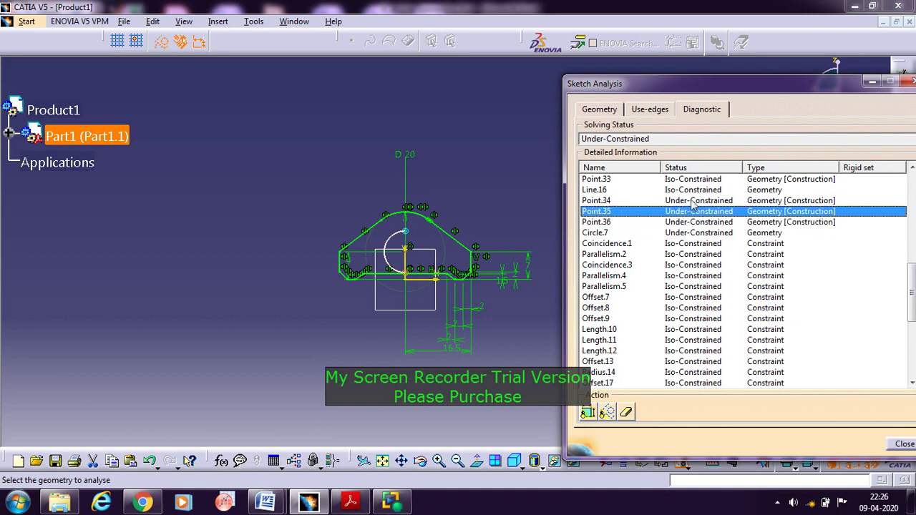
{"action": "left_click", "coordinate": [691, 202]}
{"action": "left_click", "coordinate": [687, 214]}
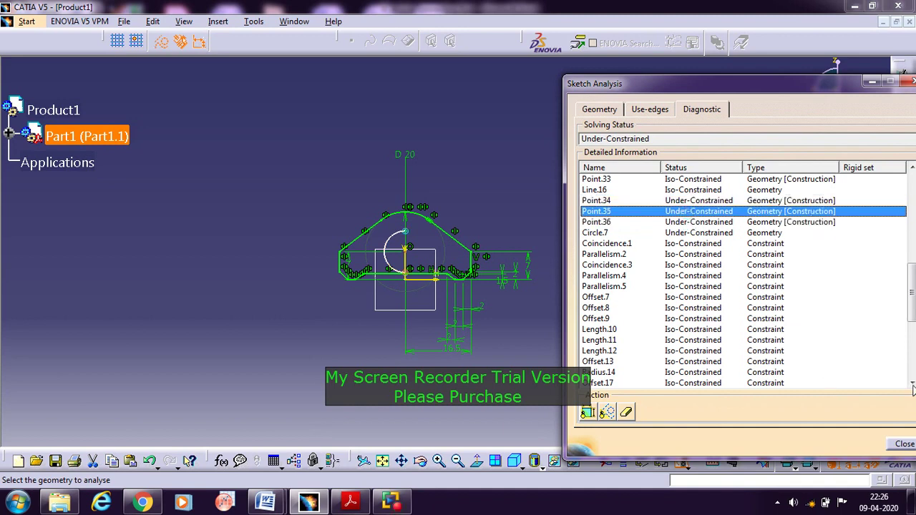
{"action": "left_click", "coordinate": [904, 443]}
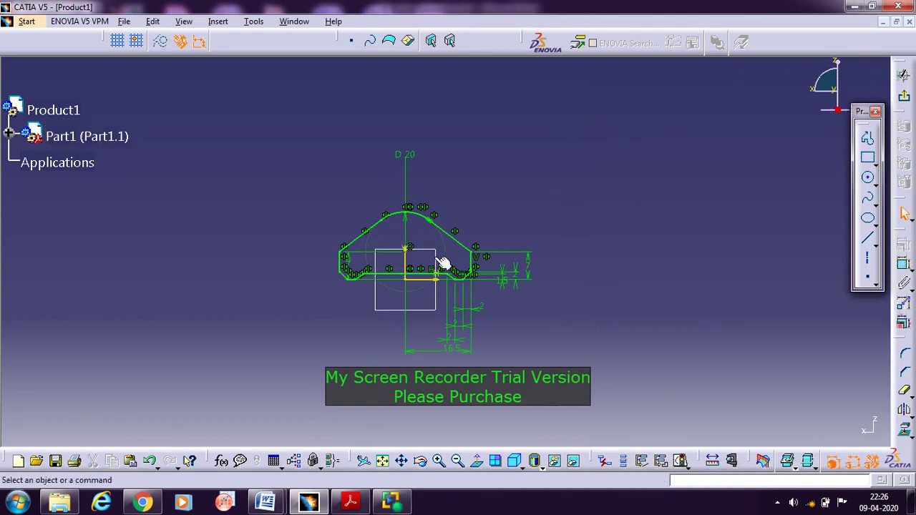
- Replace the inner half circle with a full circle about 7.3 mm in diameter, centred on the outer arc's centre
{"action": "middle_click_drag", "start_coordinate": [277, 339], "coordinate": [453, 212]}
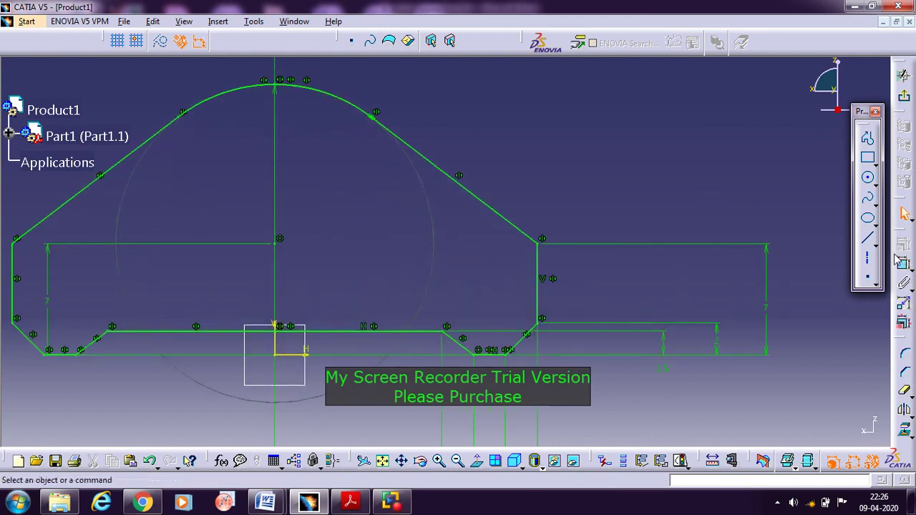
{"action": "left_click", "coordinate": [867, 178]}
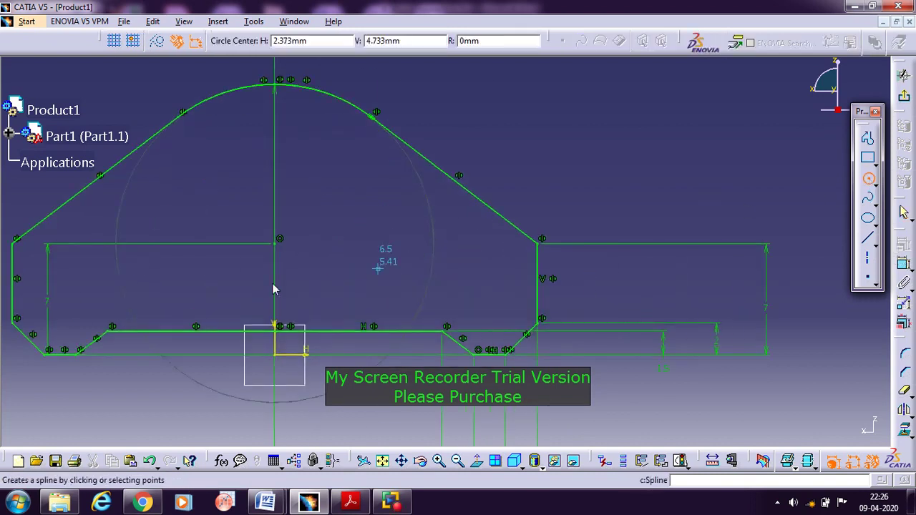
{"action": "left_click", "coordinate": [278, 241]}
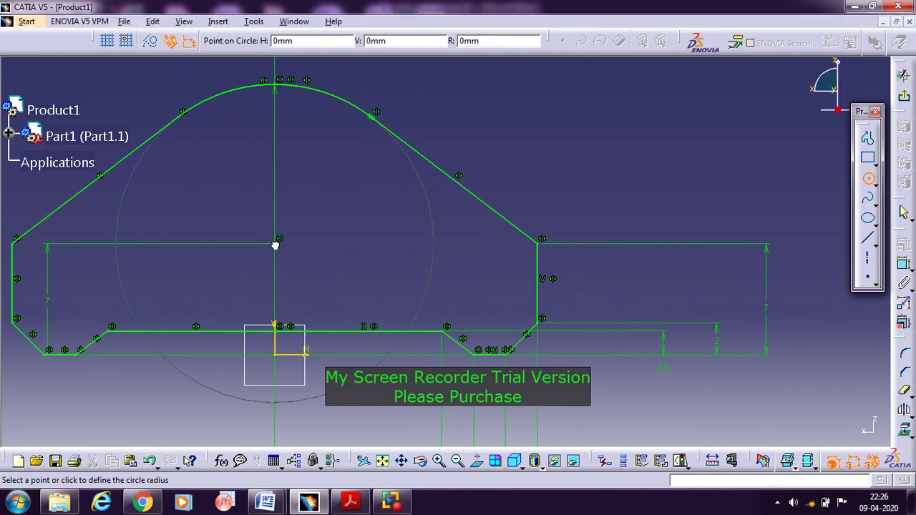
{"action": "left_click", "coordinate": [330, 227]}
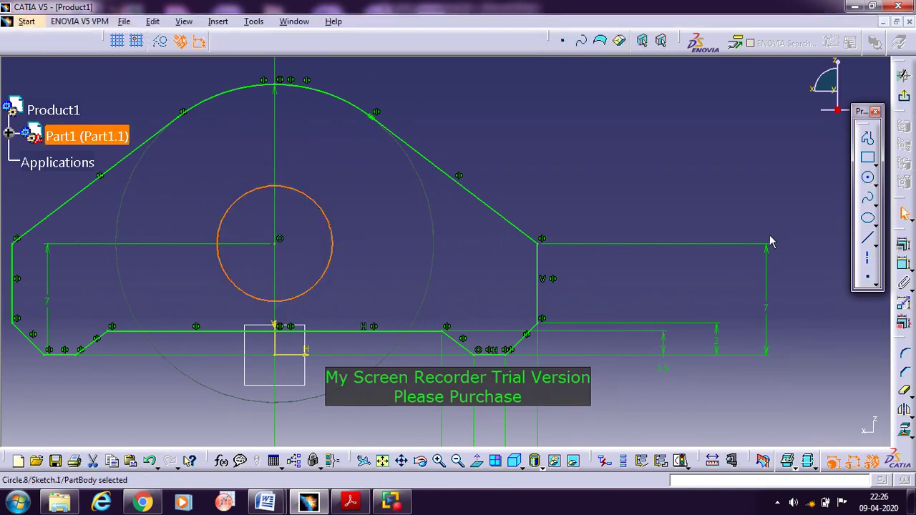
- Constrain the inner circle's diameter to 10.5 mm
{"action": "left_click", "coordinate": [903, 264]}
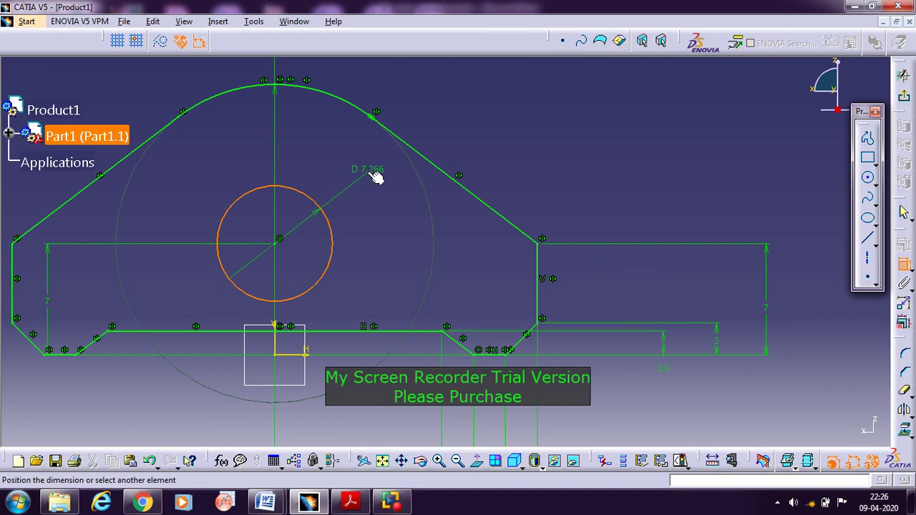
{"action": "left_click", "coordinate": [375, 174]}
{"action": "double_click", "coordinate": [366, 170]}
{"action": "type", "text": "1"}
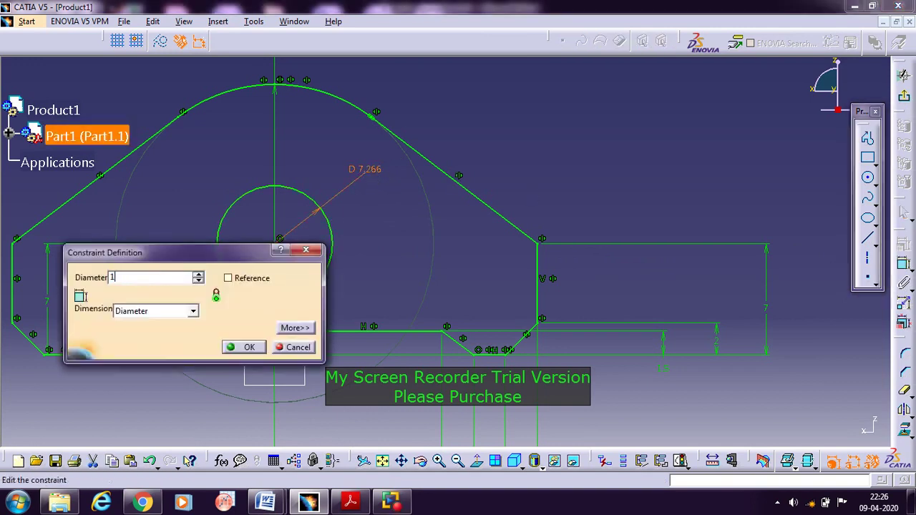
{"action": "type", "text": "0.5"}
{"action": "key", "text": "Return"}
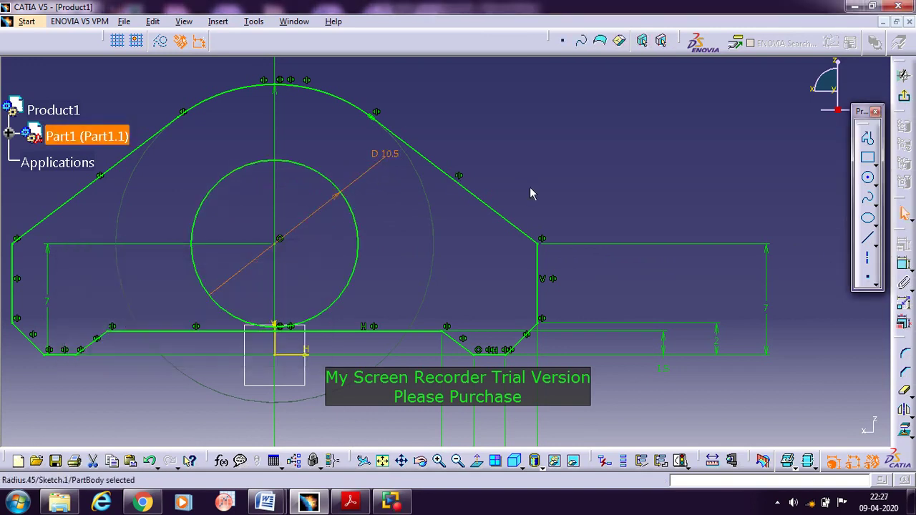
{"action": "left_click", "coordinate": [585, 140]}
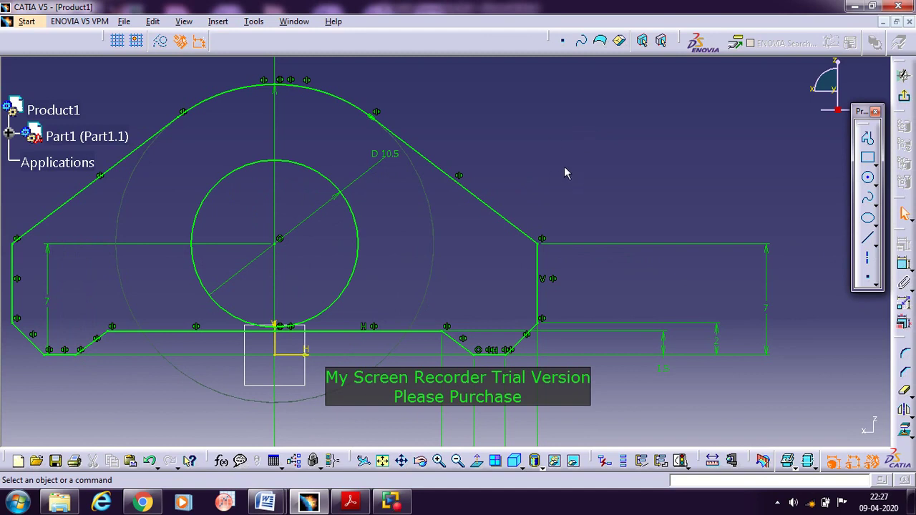
- Check the sketch's solving status and run Sketch Analysis to examine the geometry status of the inner circle and outer profile
{"action": "left_click", "coordinate": [679, 461]}
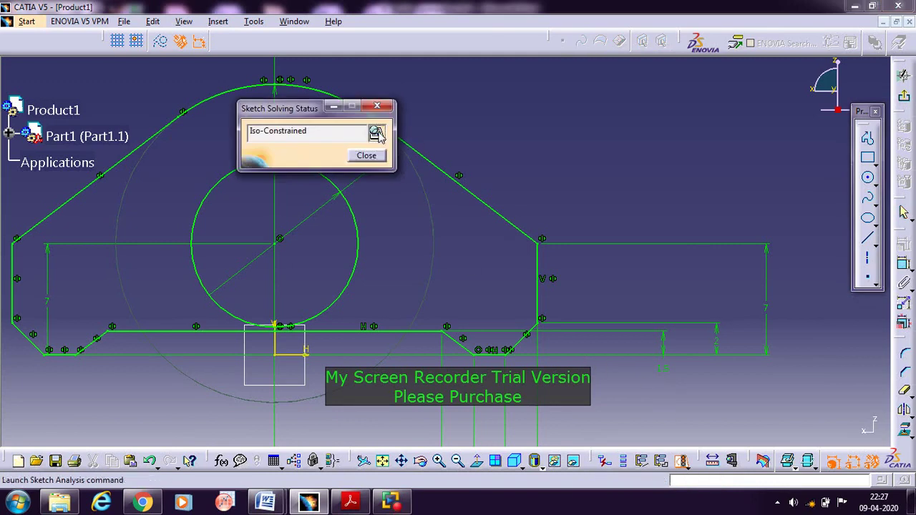
{"action": "left_click", "coordinate": [372, 132]}
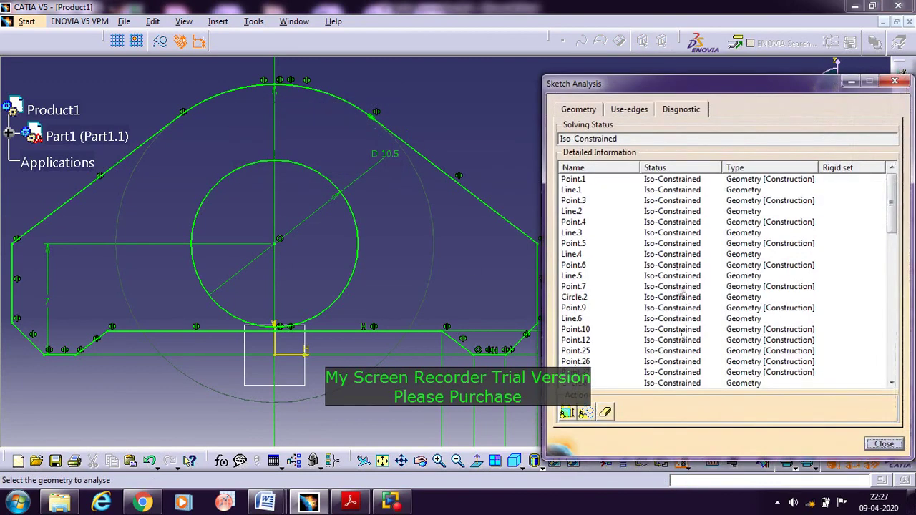
{"action": "left_click", "coordinate": [580, 111]}
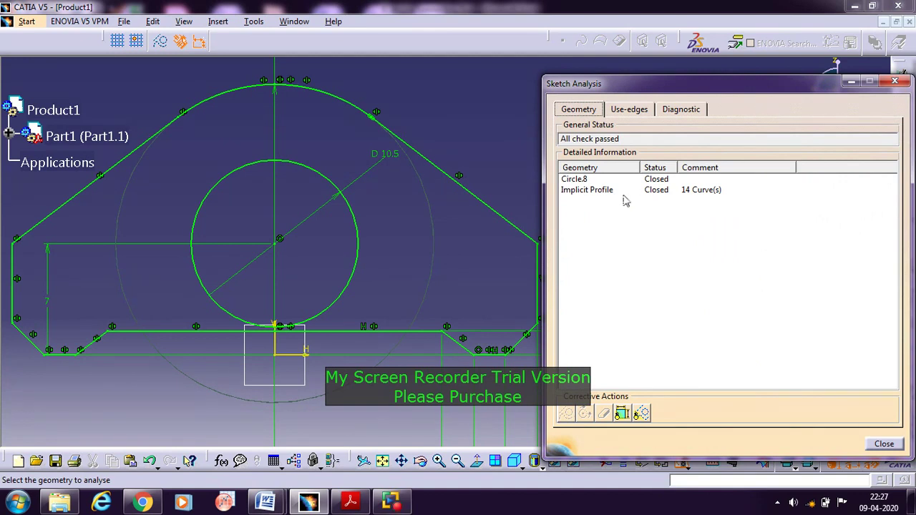
{"action": "left_click", "coordinate": [582, 190]}
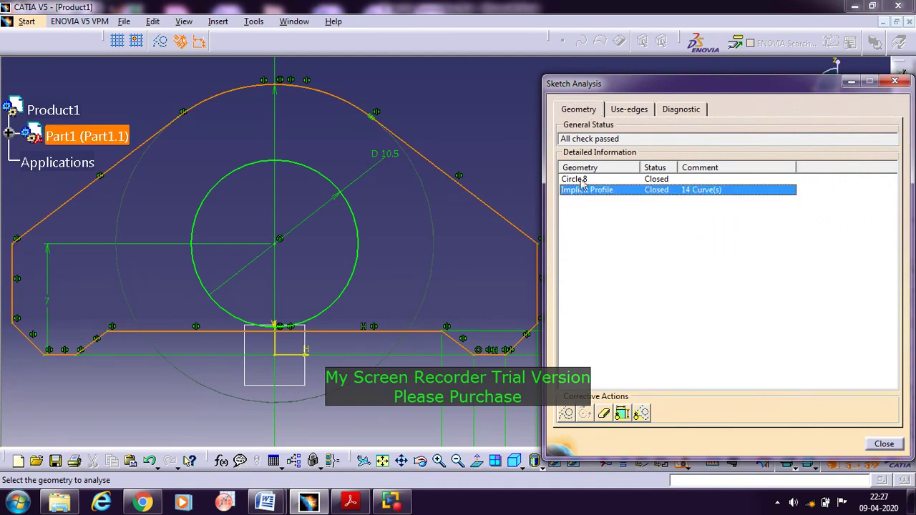
{"action": "left_click", "coordinate": [580, 179]}
{"action": "left_click", "coordinate": [579, 190]}
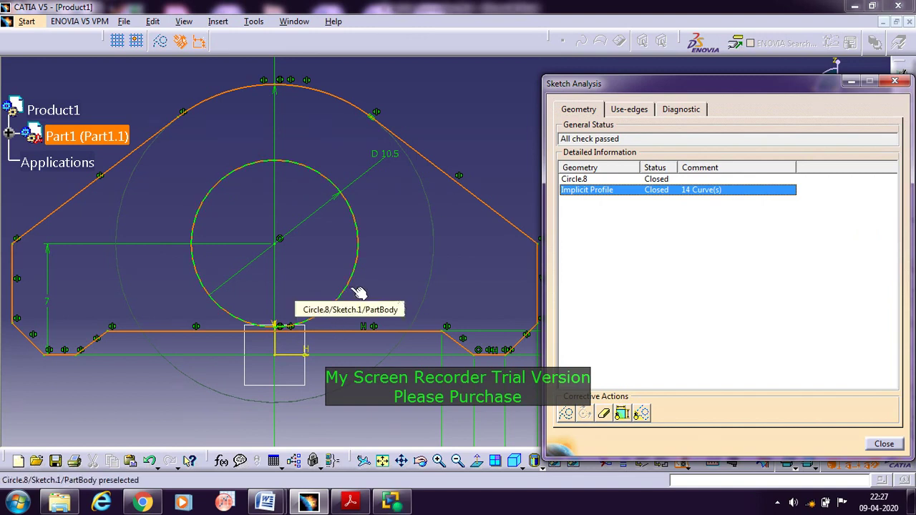
{"action": "left_click", "coordinate": [588, 180]}
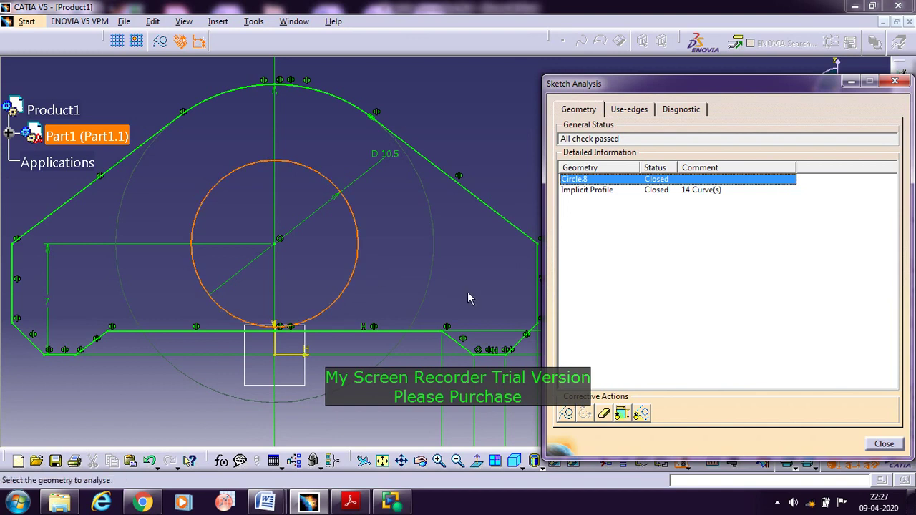
{"action": "left_click", "coordinate": [671, 246]}
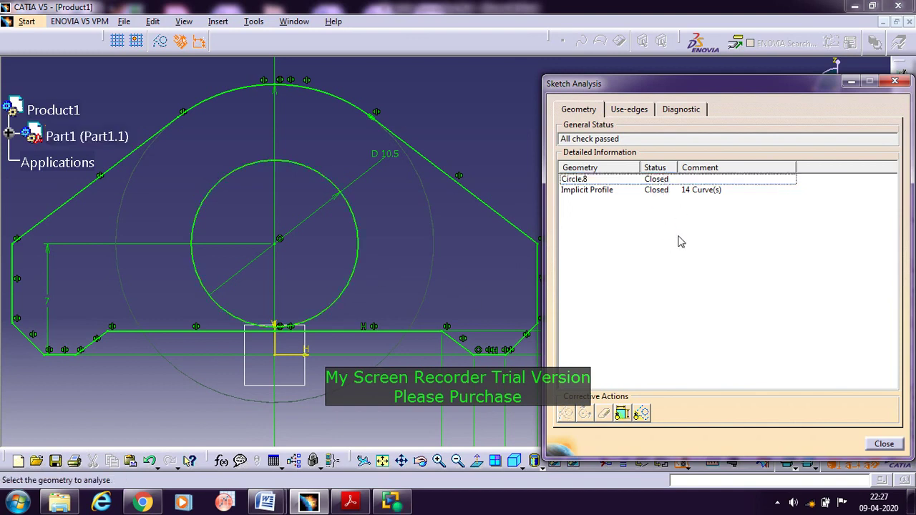
{"action": "left_click", "coordinate": [884, 443]}
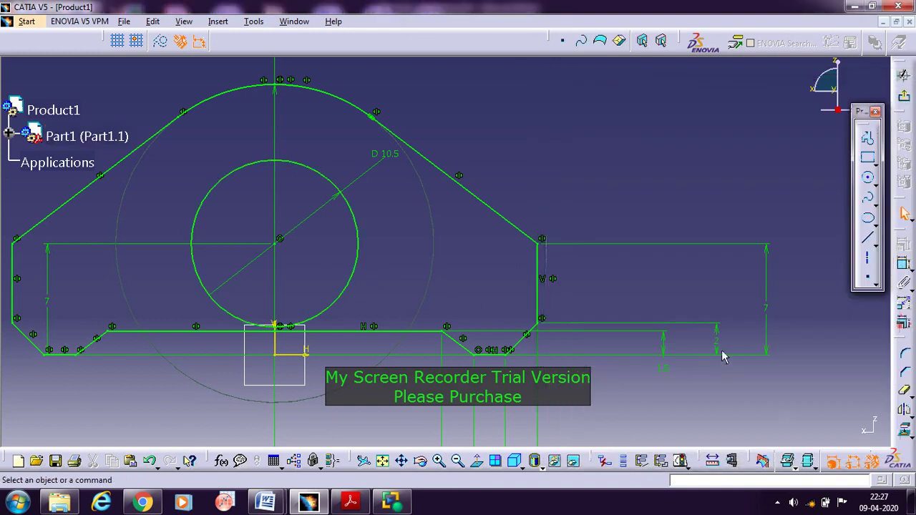
- Exit the sketch and extrude the profile with its inner hole as a 3 mm Pad
{"action": "left_click", "coordinate": [903, 98]}
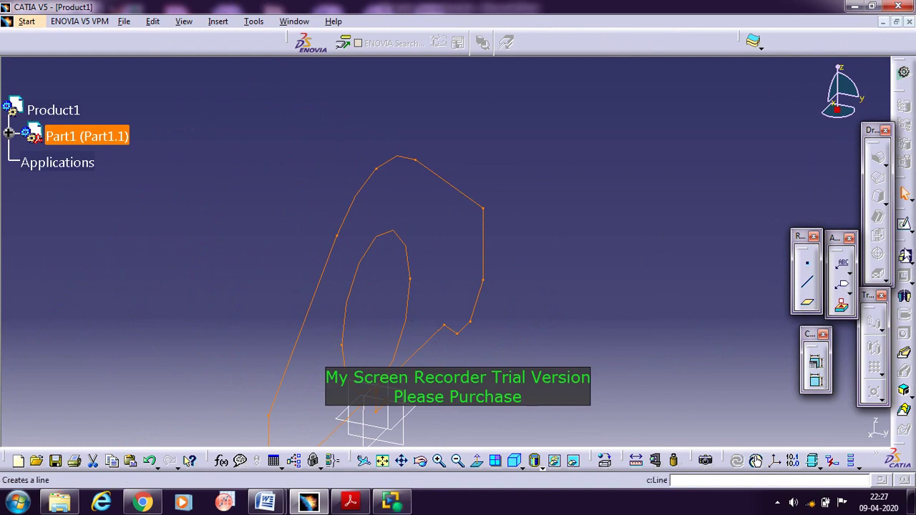
{"action": "left_click", "coordinate": [873, 266]}
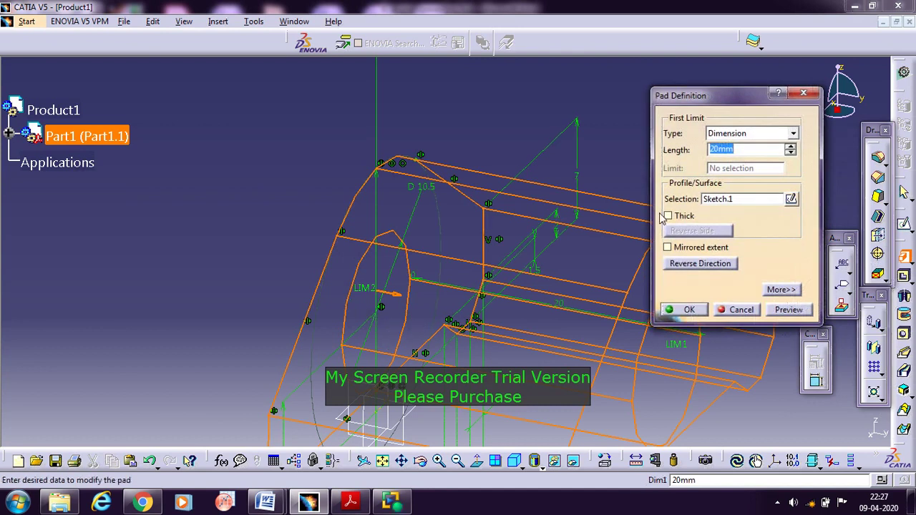
{"action": "type", "text": "3"}
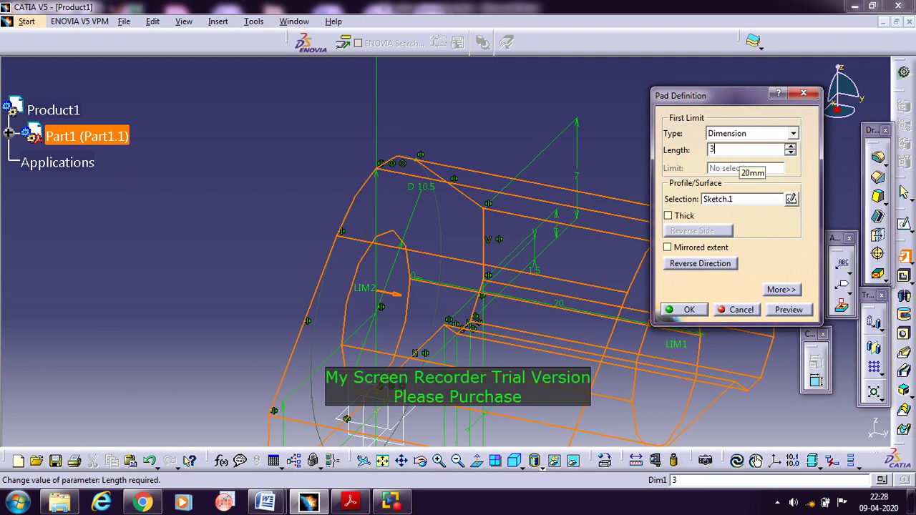
{"action": "left_click", "coordinate": [783, 312]}
{"action": "left_click", "coordinate": [687, 310]}
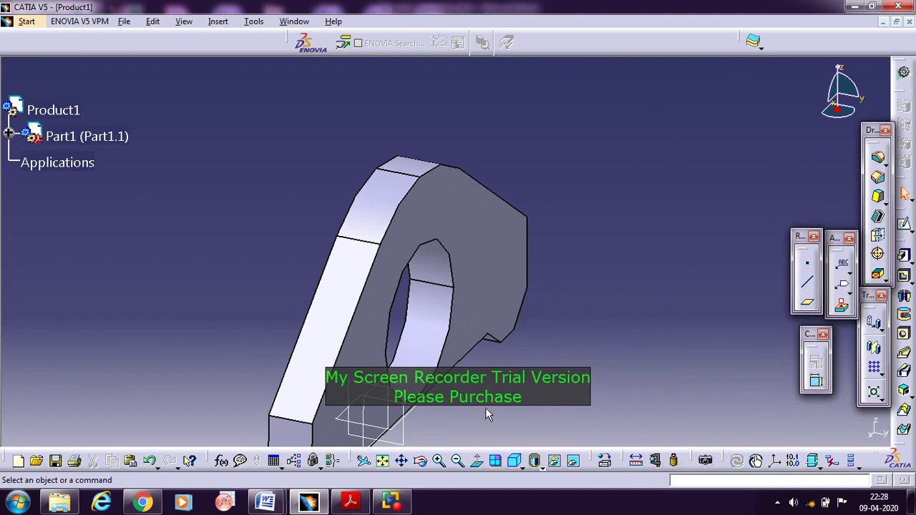
{"action": "middle_click_drag", "start_coordinate": [595, 388], "coordinate": [443, 363]}
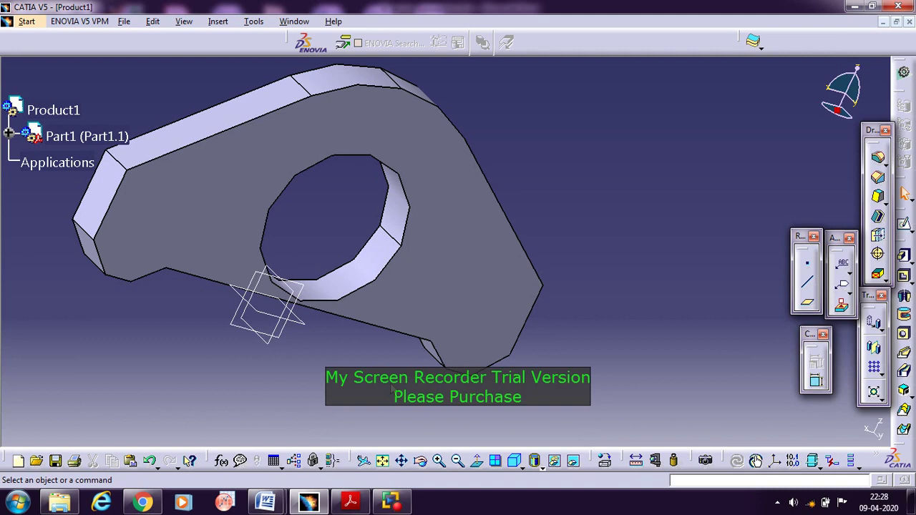
{"action": "left_click", "coordinate": [391, 502]}
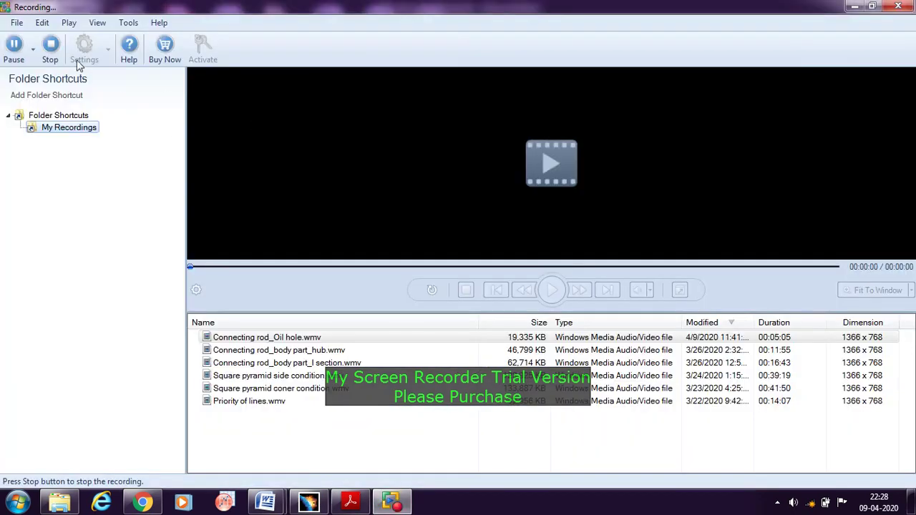